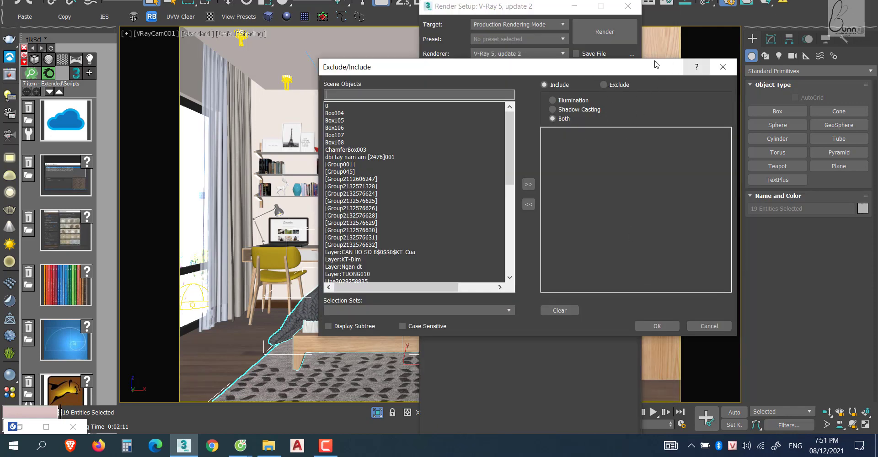
Close the Exclude/Include object list and the Render Setup window.
{"action": "left_click_drag", "start_coordinate": [655, 69], "coordinate": [423, 82]}
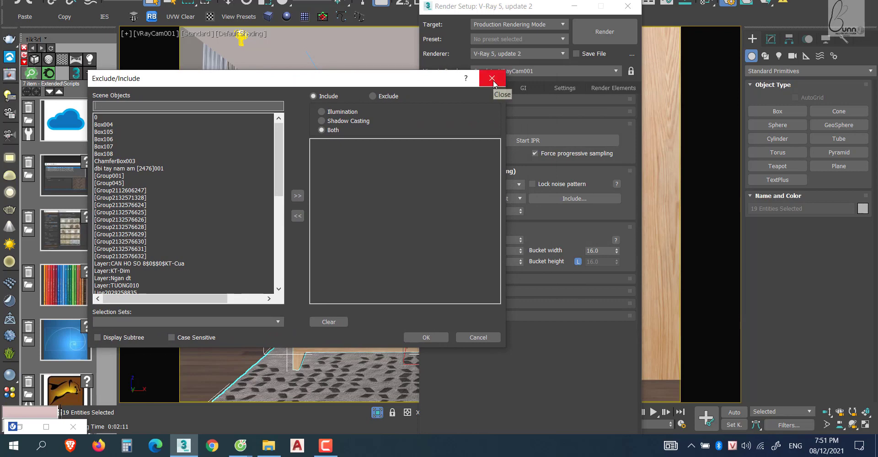
{"action": "left_click", "coordinate": [492, 78]}
{"action": "left_click", "coordinate": [626, 7]}
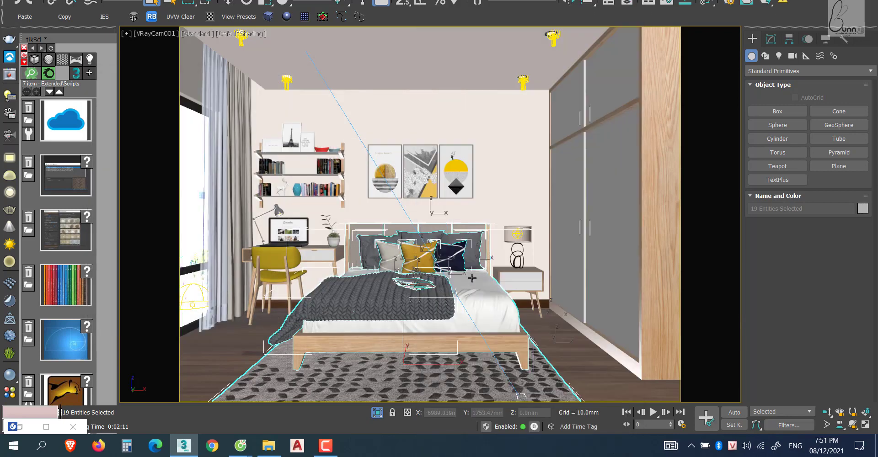
Select the wall-paintings group Group001 and show the camera view in wireframe.
{"action": "left_click", "coordinate": [417, 161]}
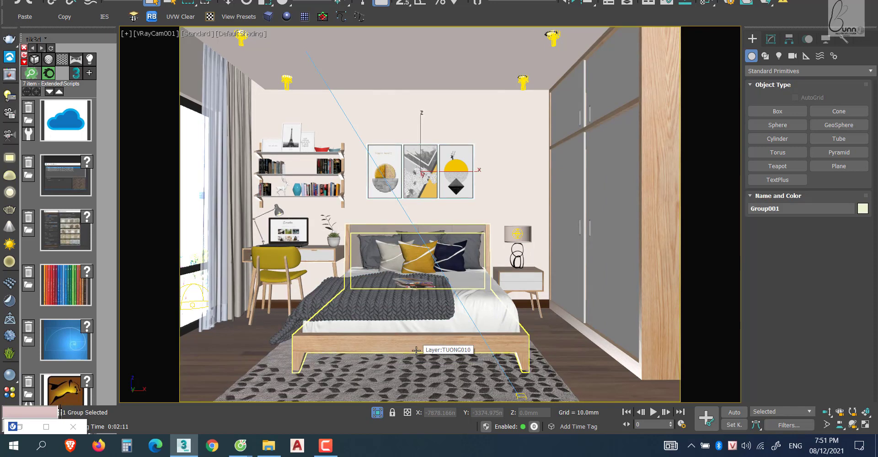
{"action": "left_click", "coordinate": [271, 258], "text": "ctrl"}
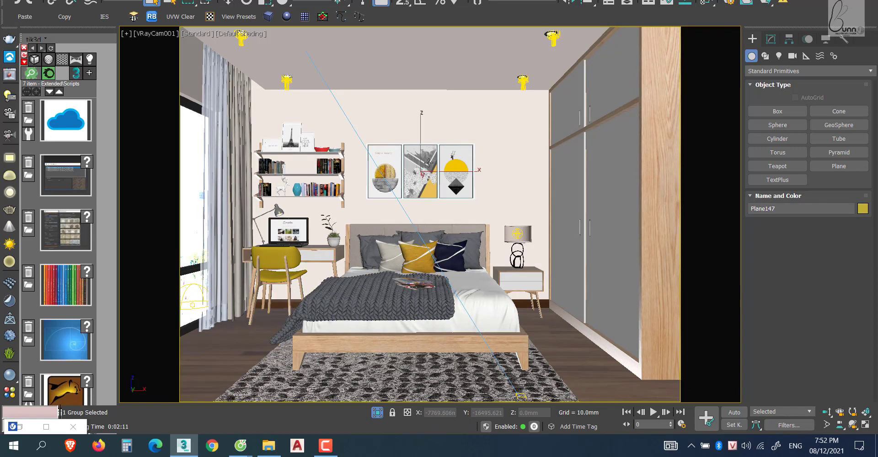
{"action": "left_click", "coordinate": [450, 195]}
{"action": "key", "text": "F3"}
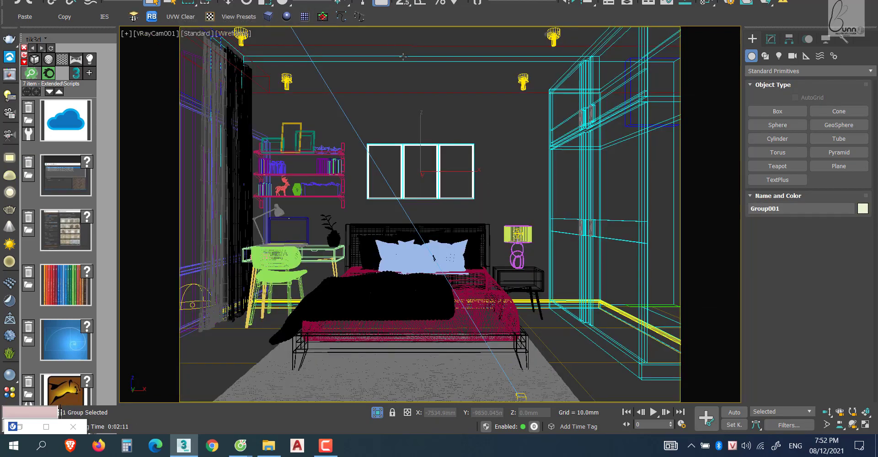
Explode the picture-frames group and isolate the three frames.
{"action": "left_click", "coordinate": [470, 148]}
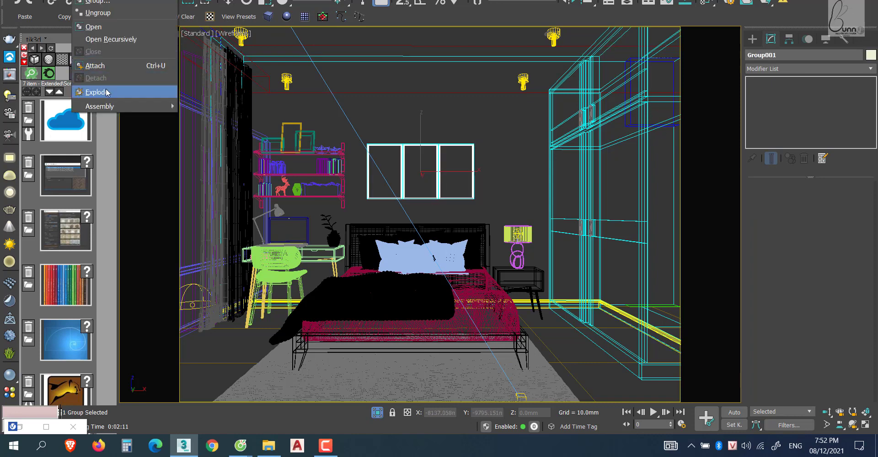
{"action": "left_click", "coordinate": [94, 90]}
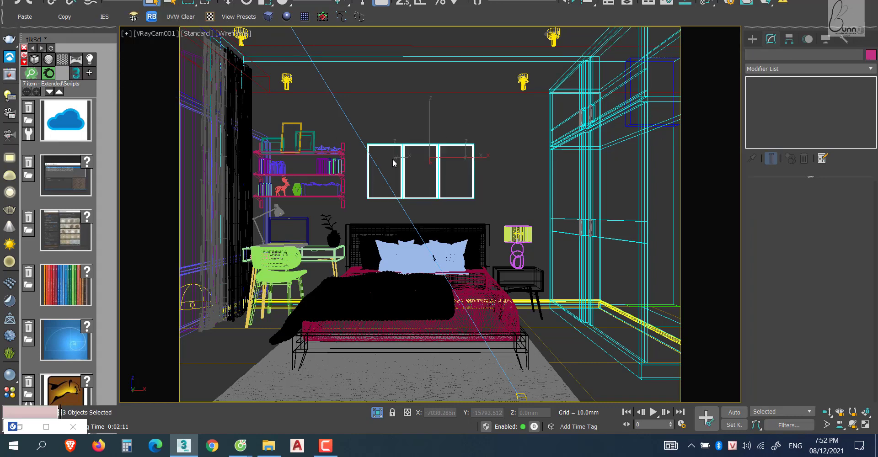
{"action": "key", "text": "alt+q"}
{"action": "left_click", "coordinate": [479, 172]}
Attach the other two frames to the right-hand frame via Attach List.
{"action": "left_click", "coordinate": [476, 172]}
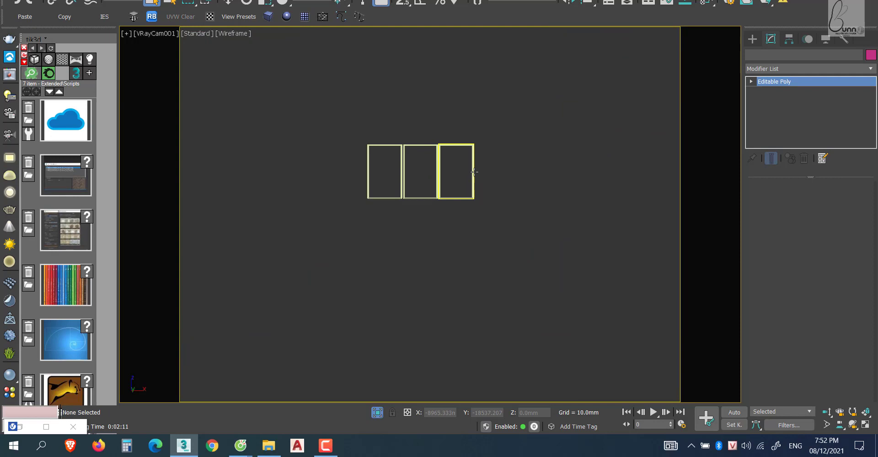
{"action": "right_click", "coordinate": [503, 110]}
{"action": "left_click", "coordinate": [406, 14]}
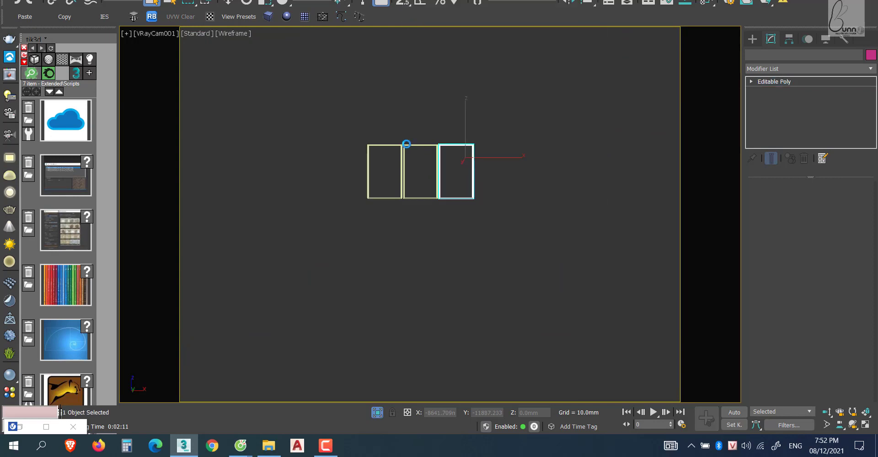
{"action": "key", "text": "h"}
{"action": "left_click", "coordinate": [95, 50]}
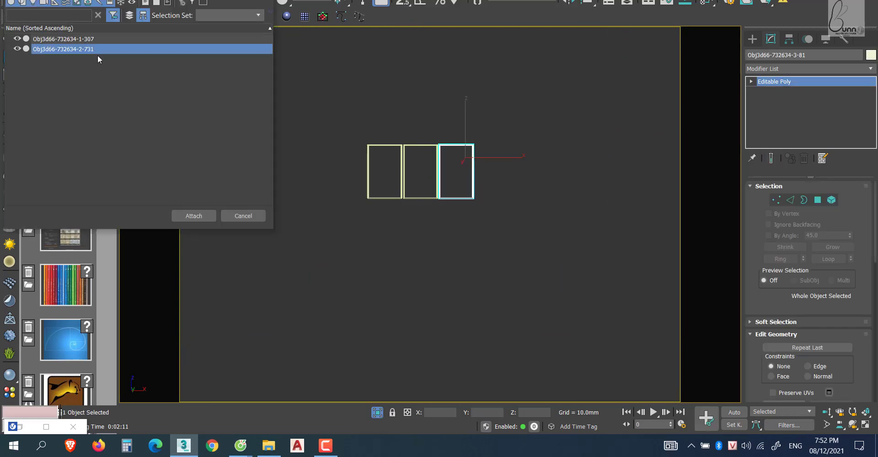
{"action": "key", "text": "ctrl+a"}
{"action": "left_click", "coordinate": [194, 216]}
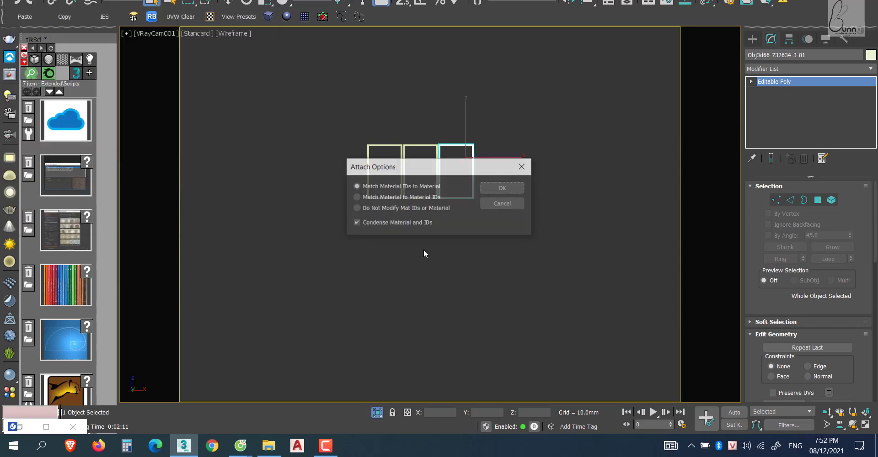
{"action": "left_click", "coordinate": [500, 188]}
Unhide all scene objects and bring Render Setup back into view.
{"action": "right_click", "coordinate": [528, 239]}
{"action": "left_click", "coordinate": [561, 179]}
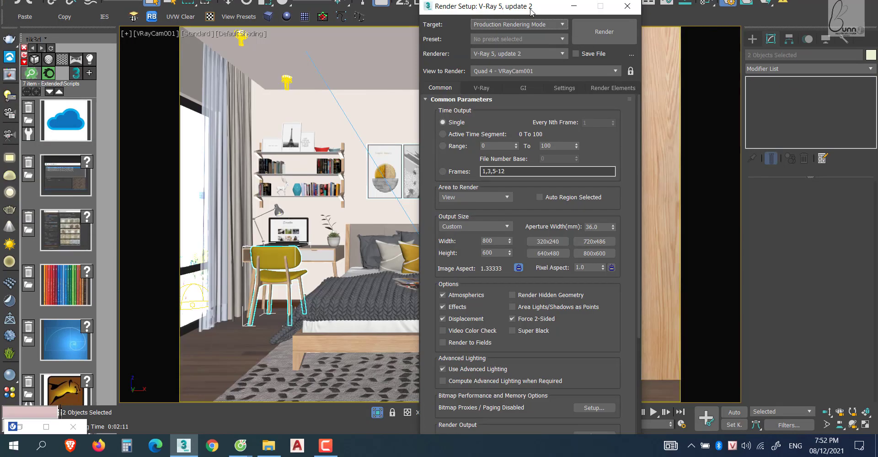
{"action": "left_click_drag", "start_coordinate": [535, 6], "coordinate": [532, 0]}
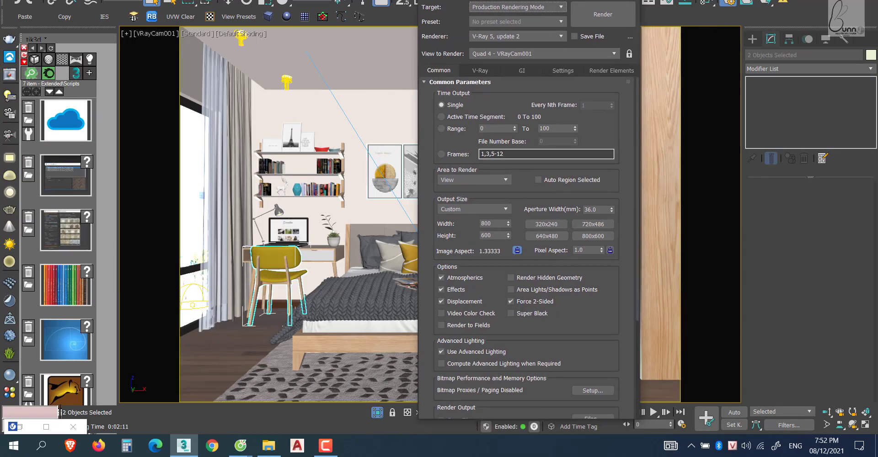
On the V-Ray tab, set Render mask to Include/Exclude list and switch its list to Exclude.
{"action": "left_click", "coordinate": [481, 70]}
{"action": "left_click", "coordinate": [500, 179]}
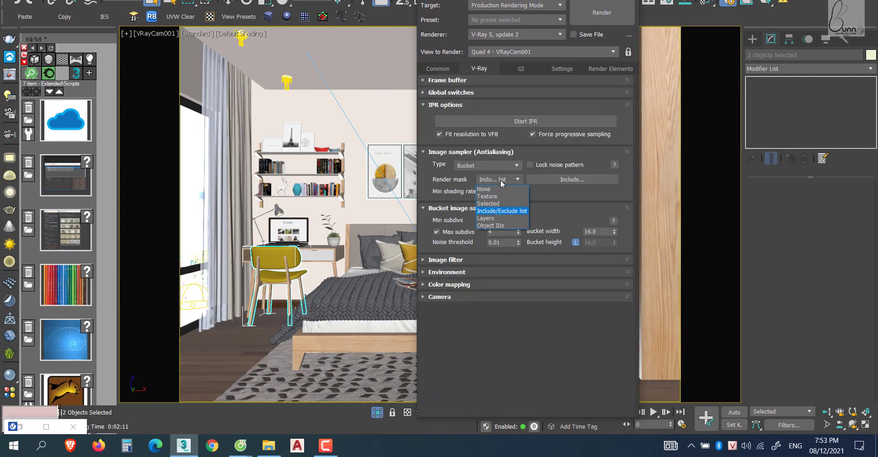
{"action": "left_click", "coordinate": [506, 193]}
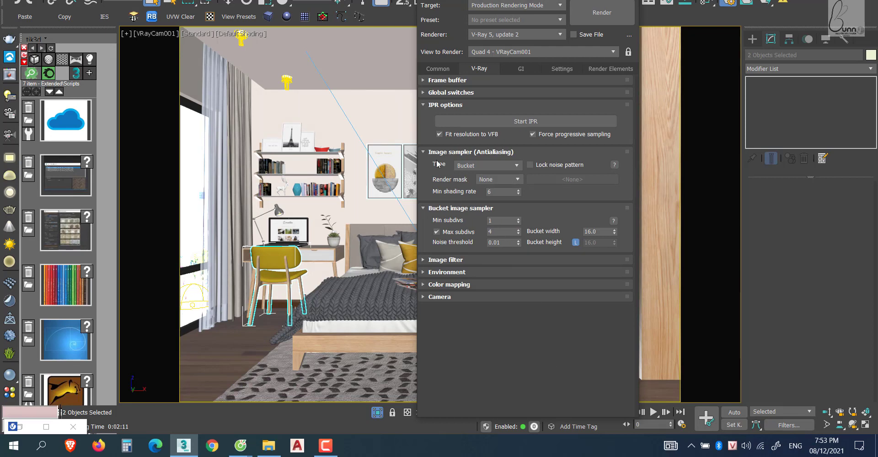
{"action": "left_click", "coordinate": [517, 180]}
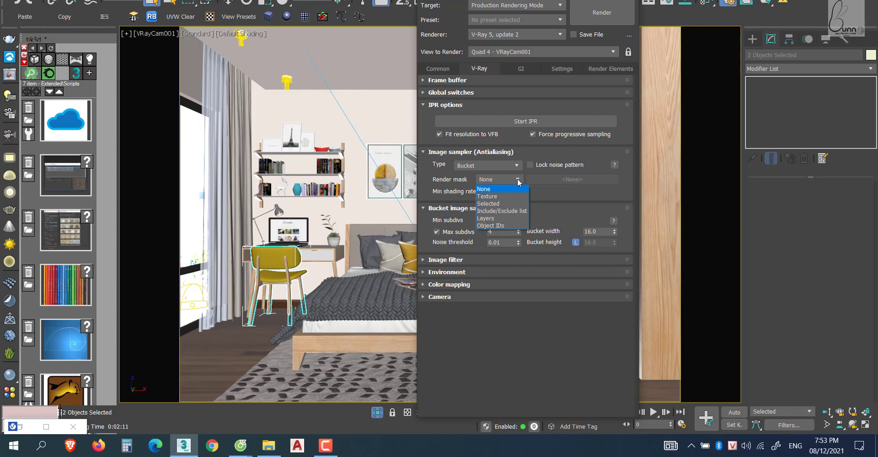
{"action": "left_click", "coordinate": [503, 211]}
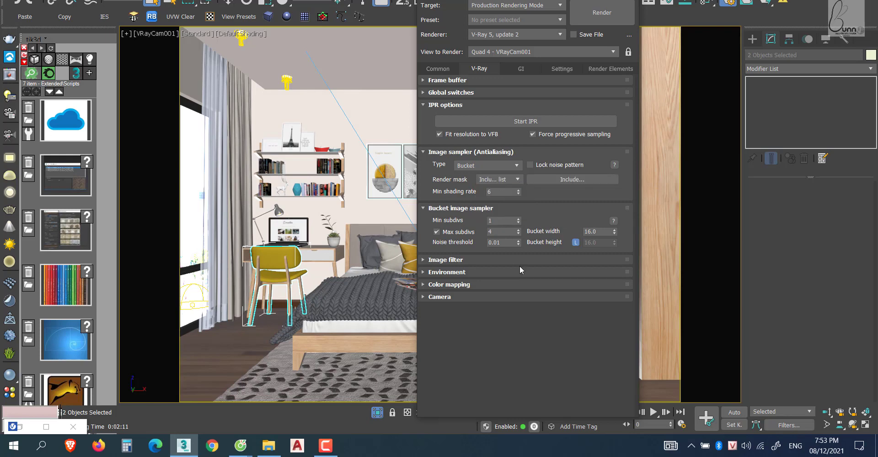
{"action": "left_click", "coordinate": [570, 182]}
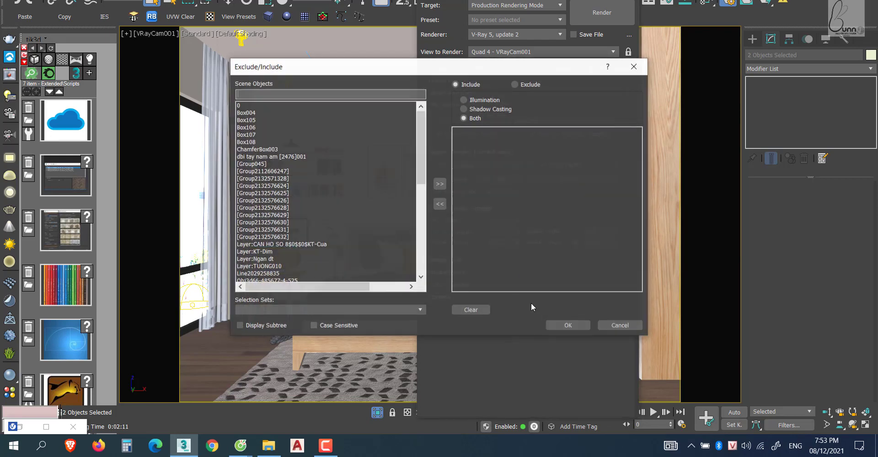
{"action": "left_click", "coordinate": [515, 84]}
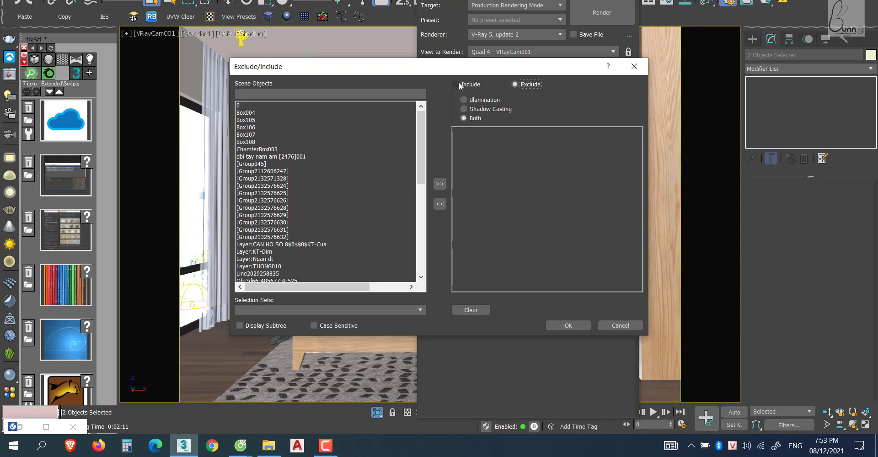
{"action": "key", "text": "Escape"}
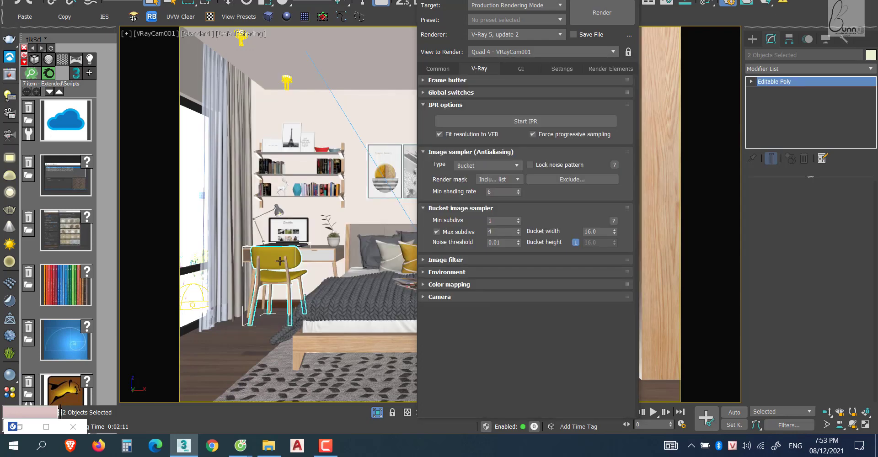
Rename the merged picture-frame object to 022.
{"action": "left_click", "coordinate": [772, 56]}
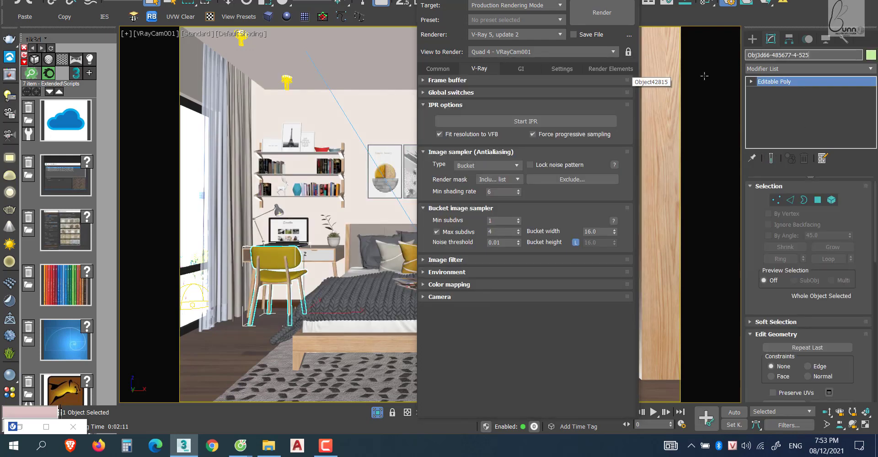
{"action": "type", "text": "011"}
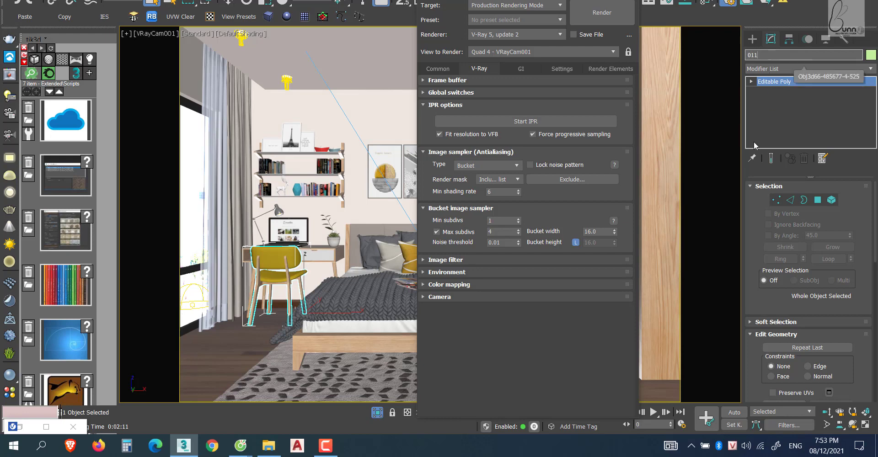
{"action": "key", "text": "ctrl+z"}
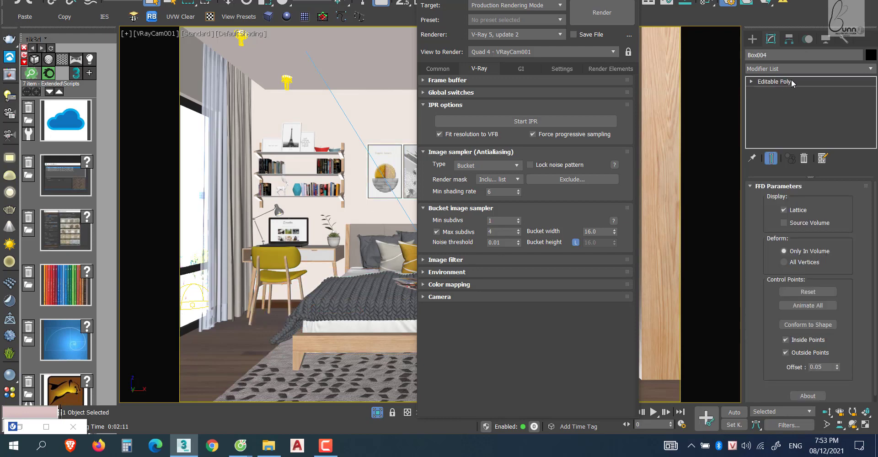
{"action": "left_click", "coordinate": [793, 83]}
{"action": "left_click", "coordinate": [711, 66]}
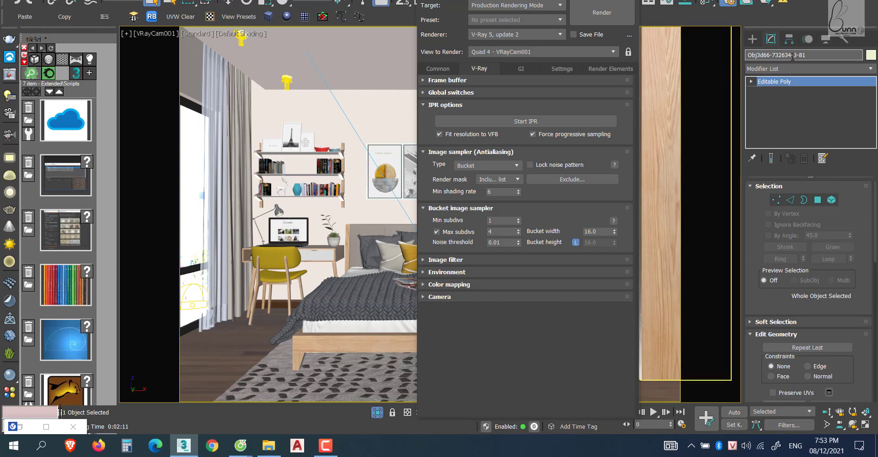
{"action": "type", "text": "0"}
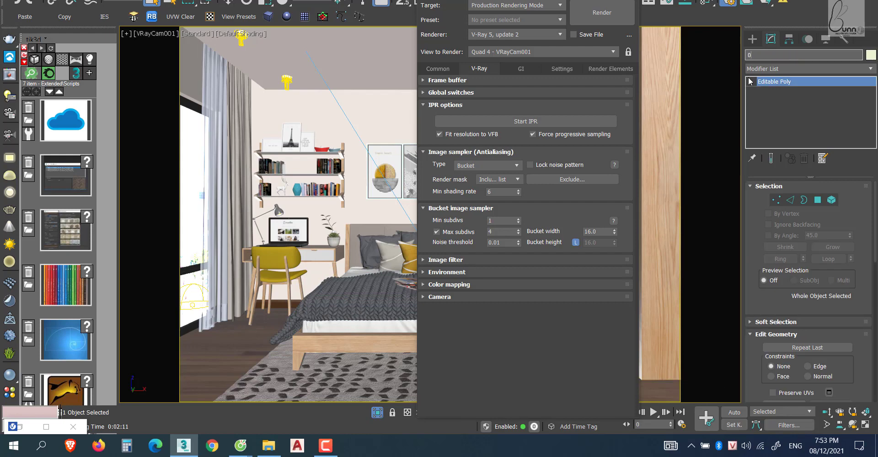
{"action": "type", "text": "22"}
{"action": "key", "text": "Return"}
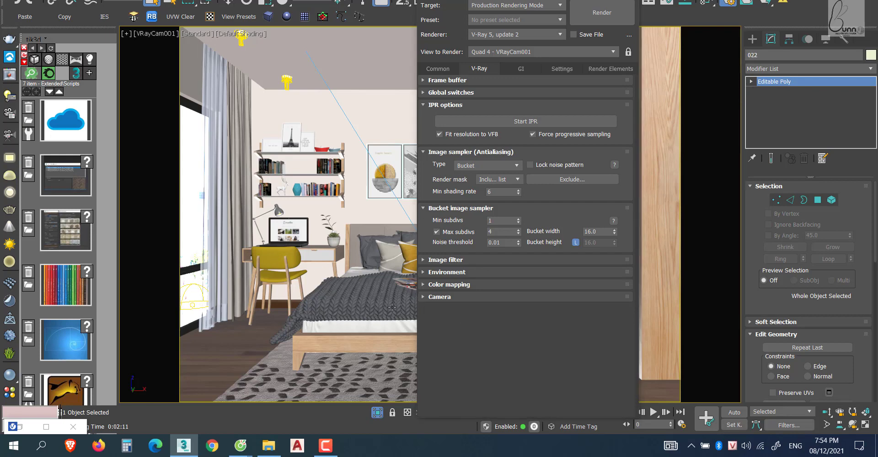
Rename object 022 to 0 TRANH.
{"action": "left_click", "coordinate": [274, 274]}
{"action": "left_click", "coordinate": [753, 55]}
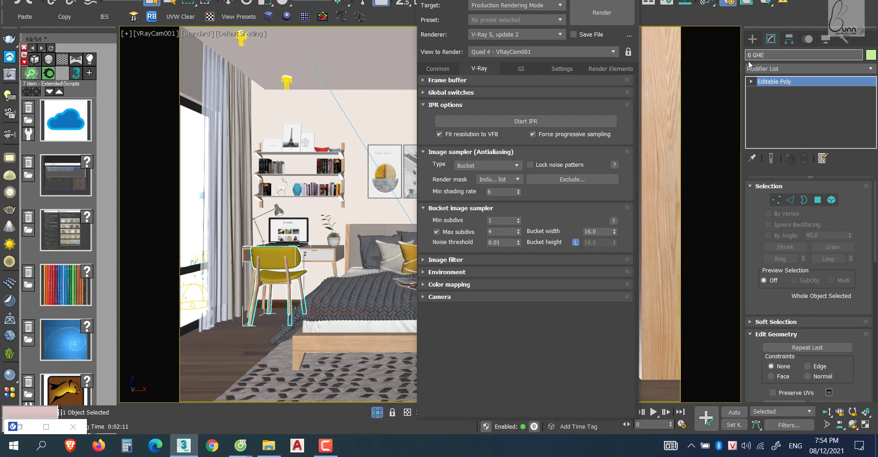
{"action": "left_click", "coordinate": [388, 299]}
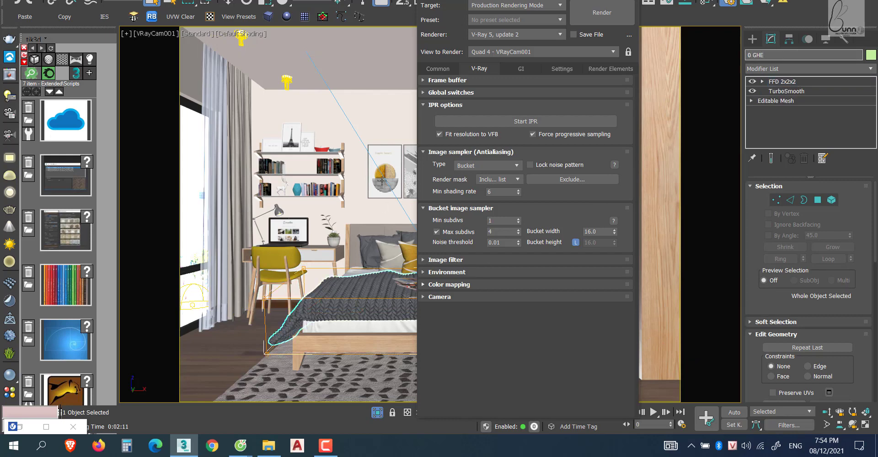
{"action": "left_click", "coordinate": [396, 162]}
{"action": "left_click", "coordinate": [754, 55]}
{"action": "type", "text": "0 TR"}
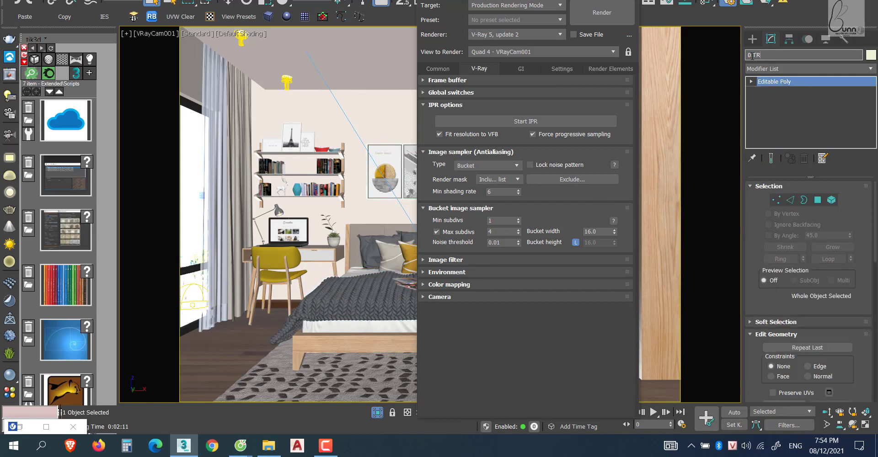
{"action": "type", "text": "ANH"}
Select the chair 0 GHE and open the render mask's object list.
{"action": "left_click", "coordinate": [332, 353]}
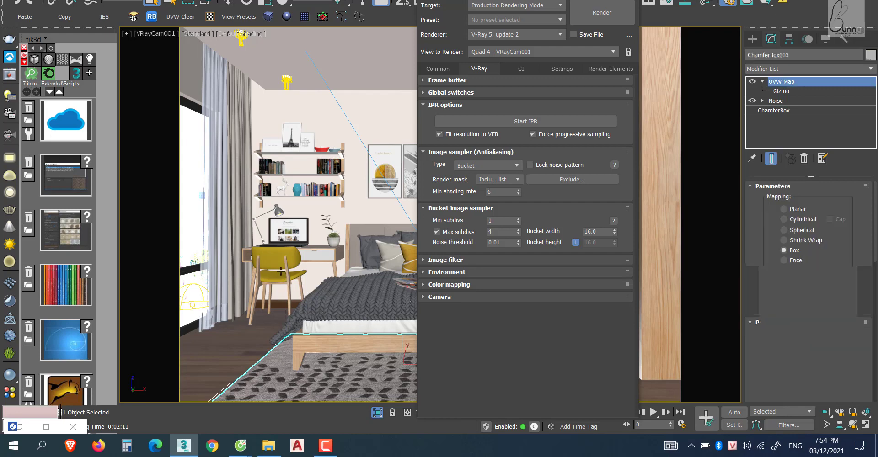
{"action": "left_click", "coordinate": [281, 272]}
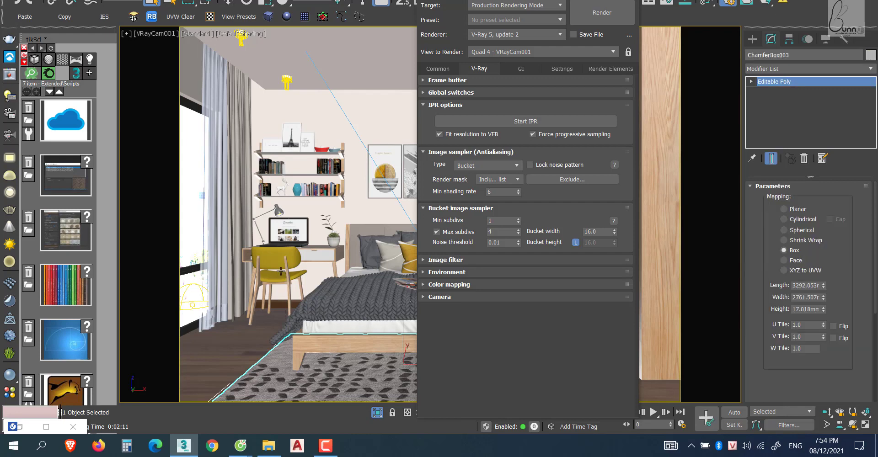
{"action": "left_click", "coordinate": [553, 180]}
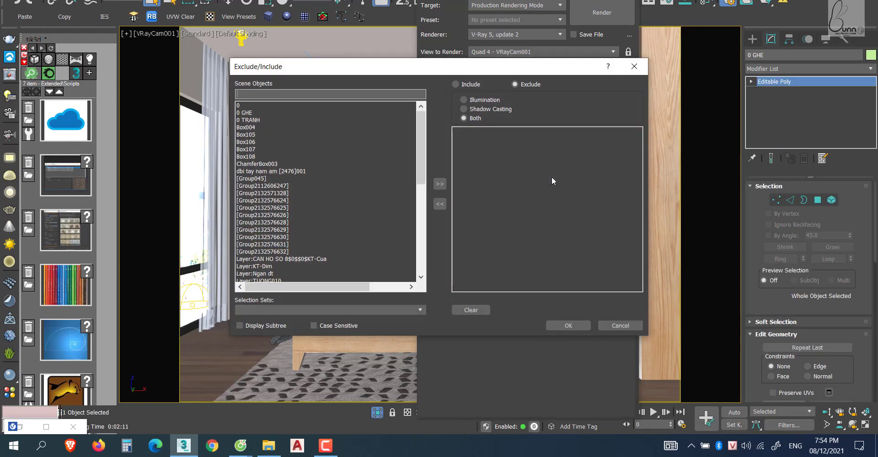
Move 0 GHE and 0 TRANH into the mask list with >> and select Exclude mode.
{"action": "left_click", "coordinate": [460, 84]}
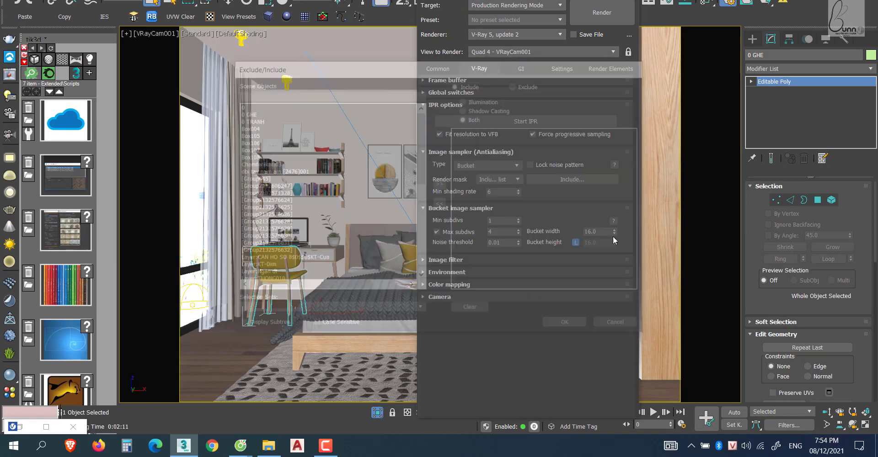
{"action": "left_click", "coordinate": [634, 66]}
{"action": "left_click", "coordinate": [562, 179]}
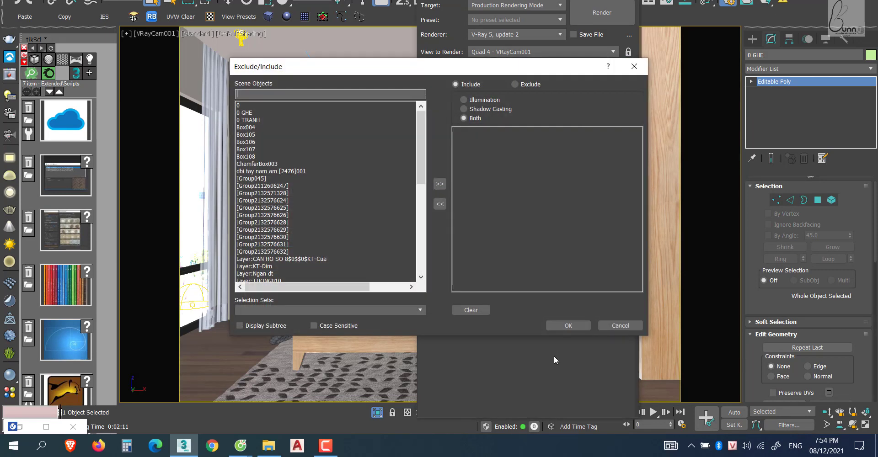
{"action": "left_click", "coordinate": [255, 114]}
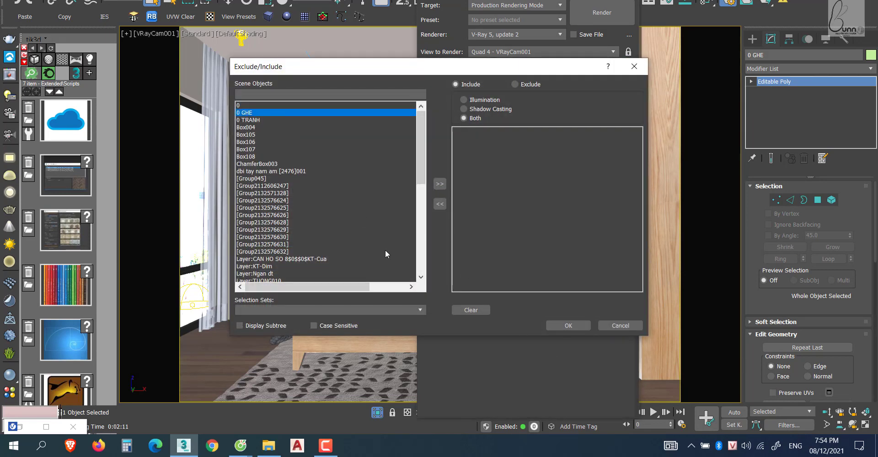
{"action": "left_click", "coordinate": [259, 120], "text": "ctrl"}
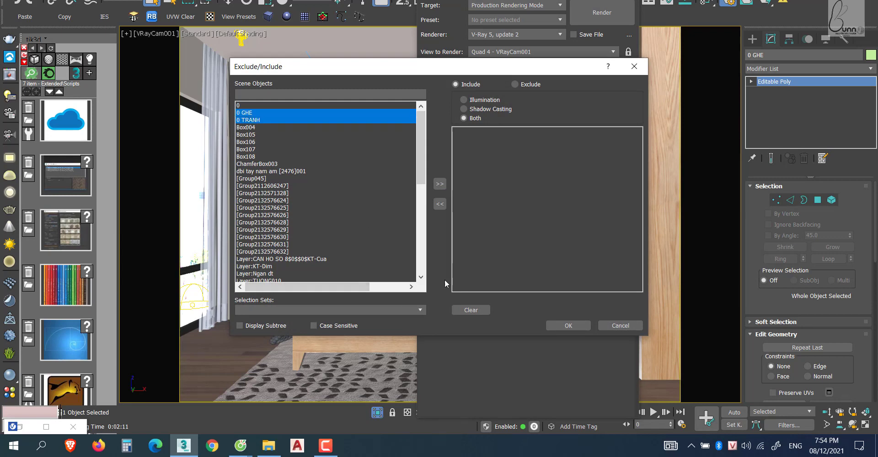
{"action": "left_click", "coordinate": [440, 184]}
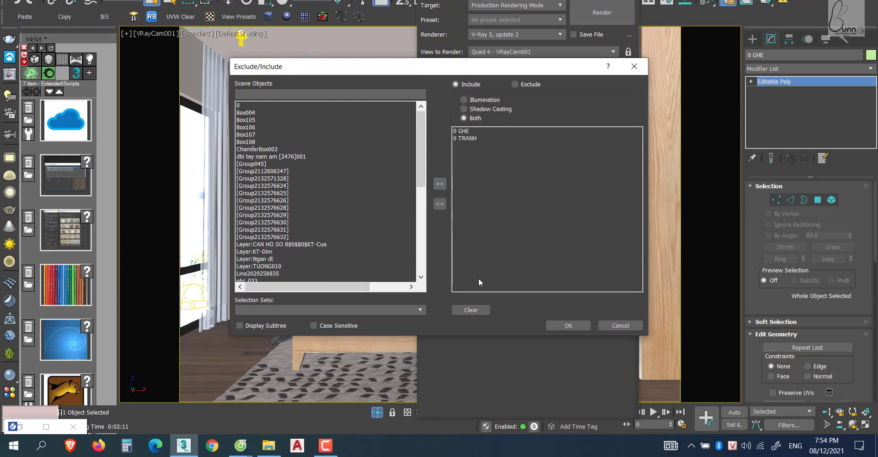
{"action": "left_click", "coordinate": [513, 85]}
Confirm the Exclude list and render the bedroom camera view with V-Ray.
{"action": "left_click", "coordinate": [569, 326]}
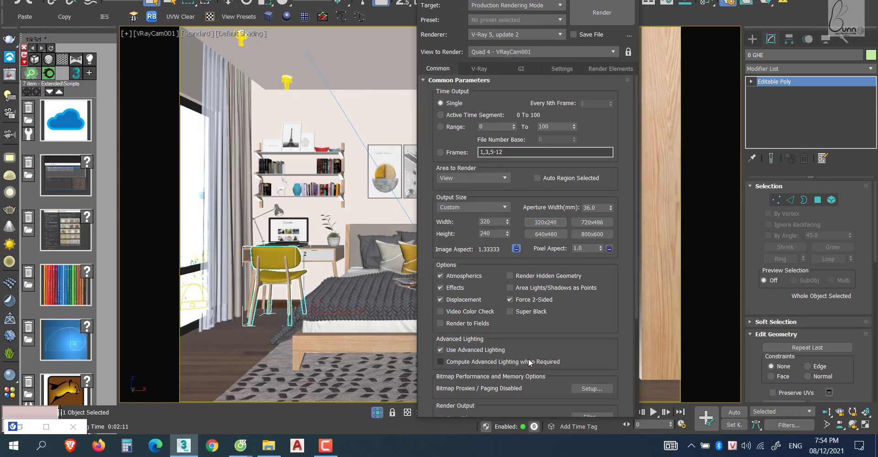
{"action": "left_click", "coordinate": [602, 13]}
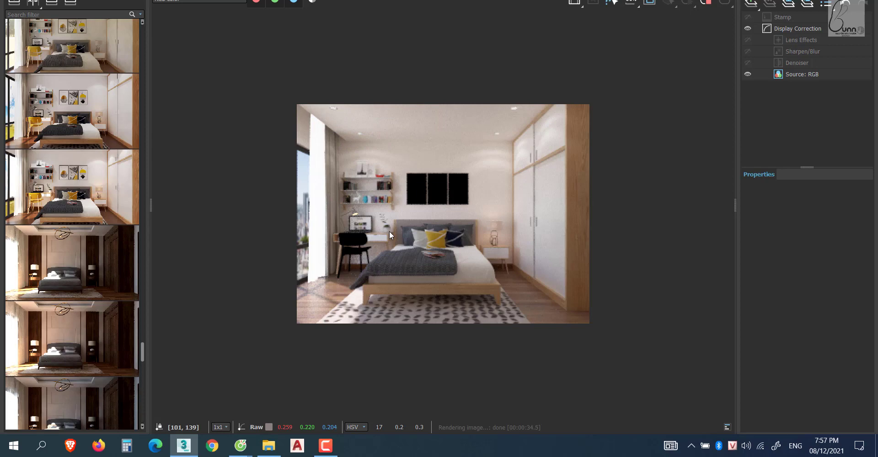
Switch from the V-Ray Frame Buffer back to the 3ds Max main window.
{"action": "left_click", "coordinate": [478, 375]}
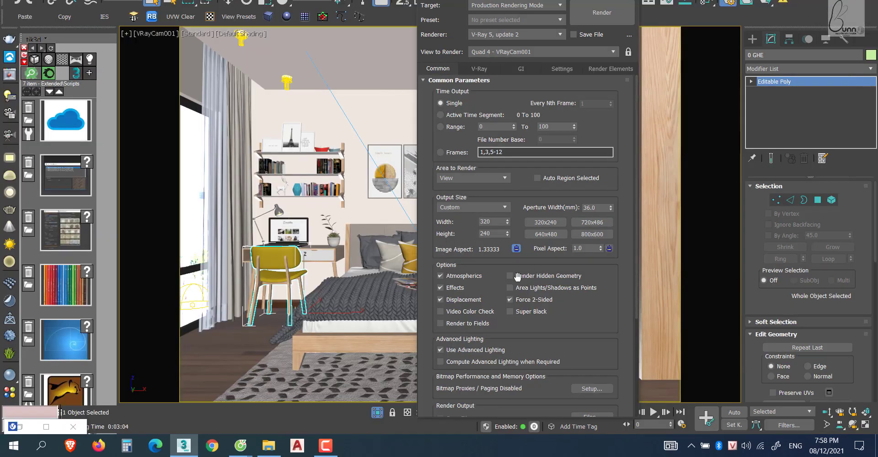
Reopen the V-Ray render mask list, switch it to Include mode, and confirm.
{"action": "left_click", "coordinate": [479, 68]}
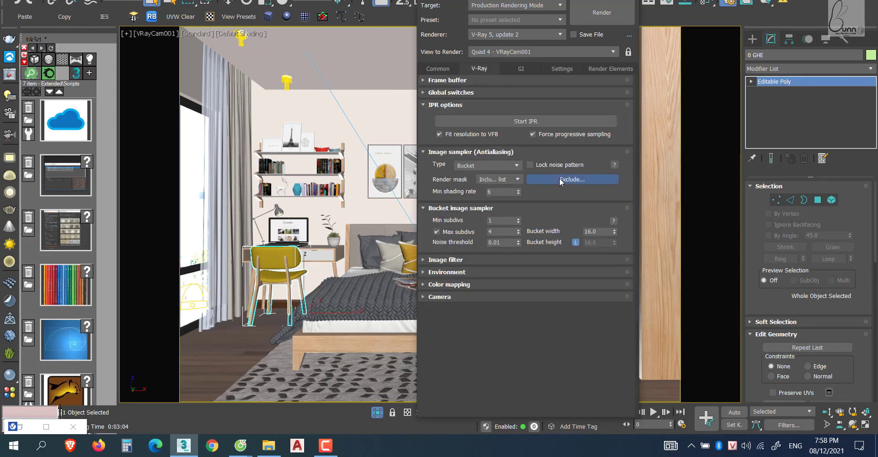
{"action": "left_click", "coordinate": [561, 180]}
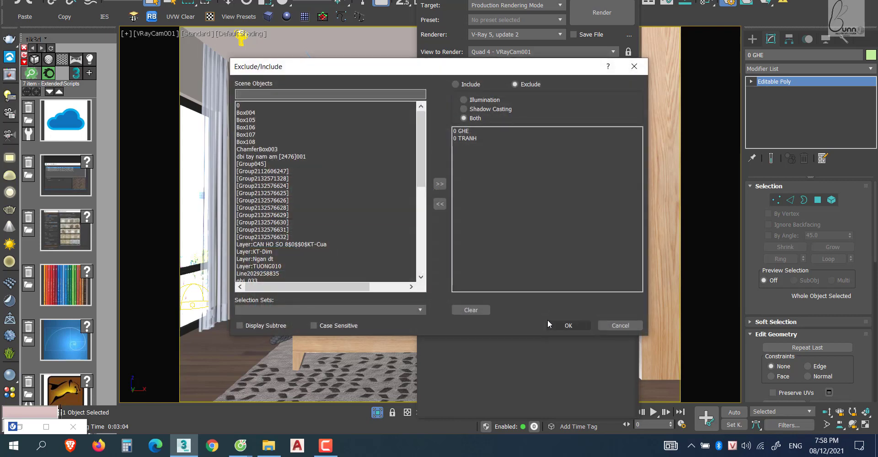
{"action": "left_click", "coordinate": [455, 84]}
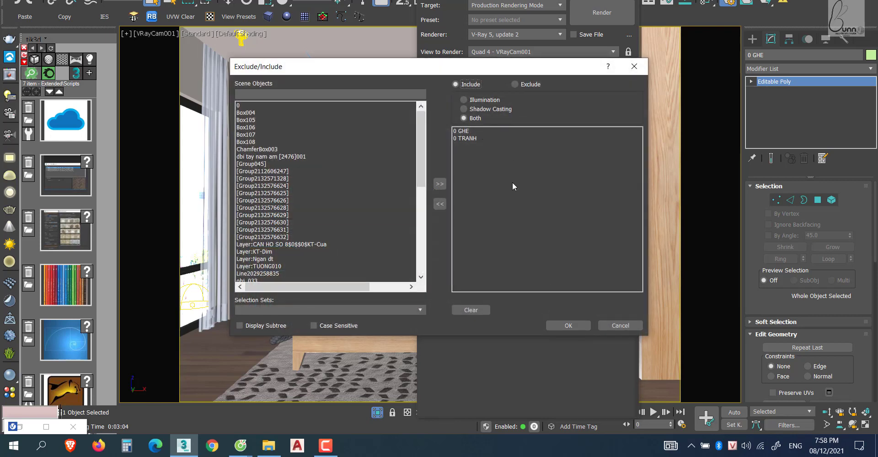
{"action": "left_click", "coordinate": [515, 84]}
{"action": "left_click", "coordinate": [465, 84]}
{"action": "left_click", "coordinate": [569, 325]}
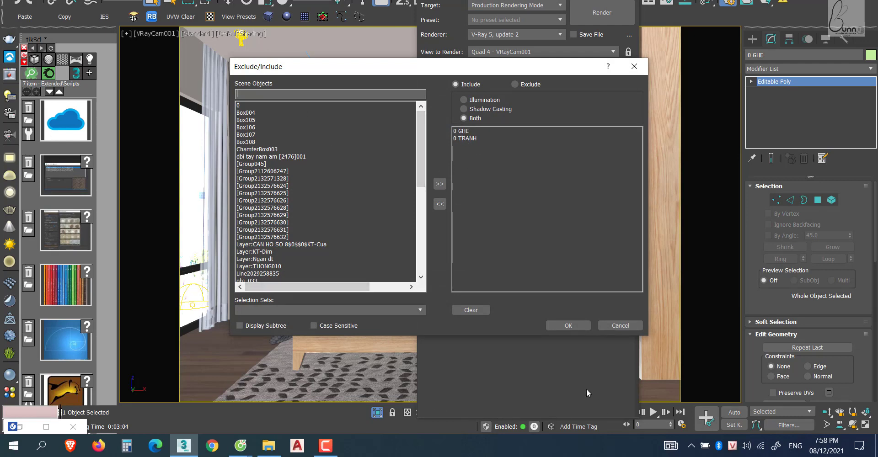
{"action": "left_click", "coordinate": [569, 325]}
Render the bedroom with the include mask and inspect a rendered pixel's colour values.
{"action": "left_click", "coordinate": [588, 20]}
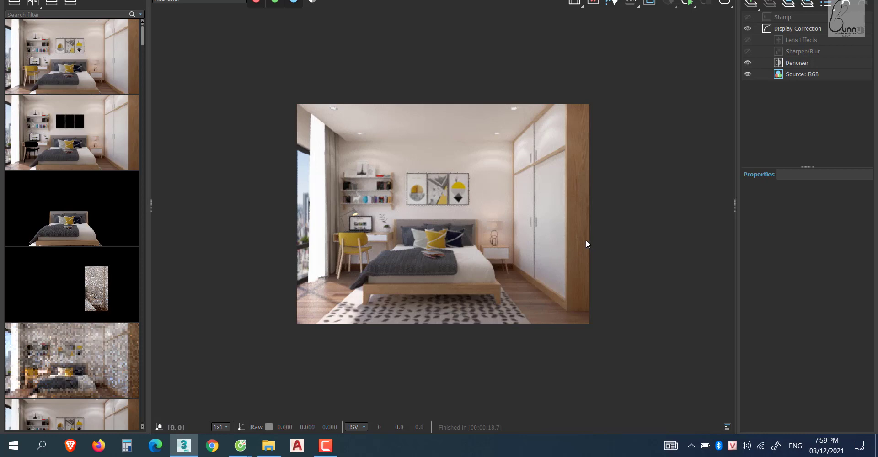
{"action": "left_click", "coordinate": [586, 240]}
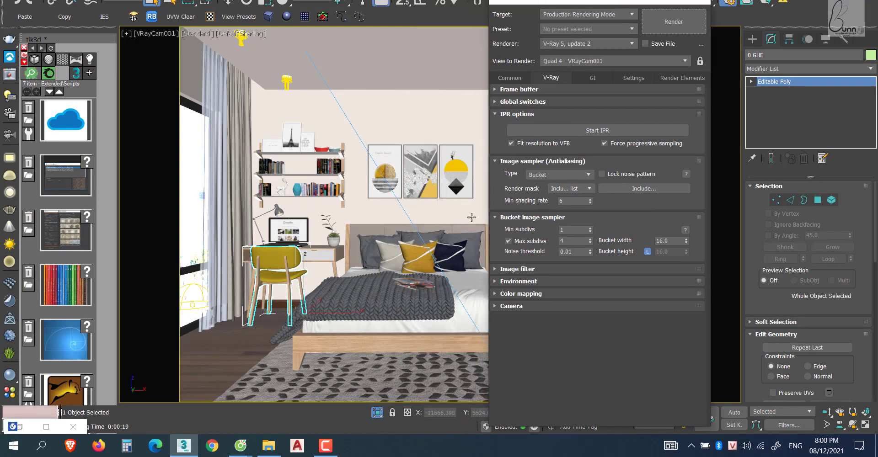
Open the Slate Material Editor and position it so the chair stays visible.
{"action": "left_click", "coordinate": [650, 3]}
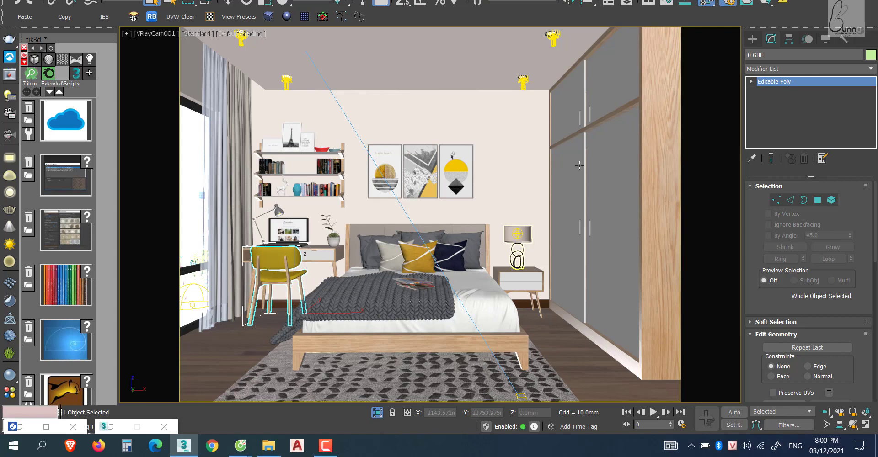
{"action": "key", "text": "m"}
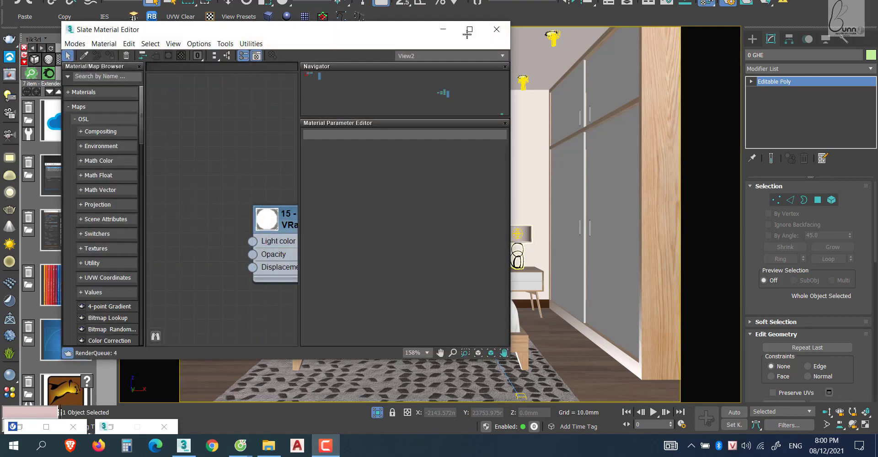
{"action": "left_click", "coordinate": [468, 29]}
{"action": "middle_click_drag", "start_coordinate": [212, 11], "coordinate": [343, 49]}
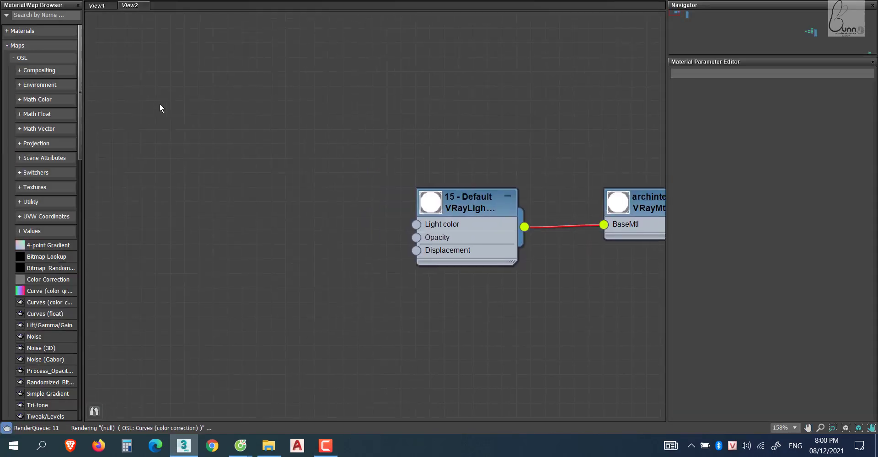
{"action": "middle_click_drag", "start_coordinate": [296, 138], "coordinate": [373, 161]}
{"action": "double_click", "coordinate": [328, 10]}
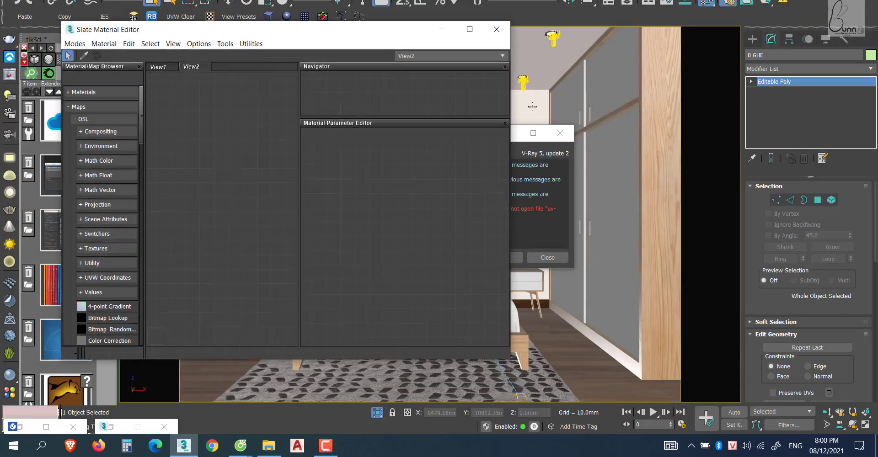
{"action": "left_click_drag", "start_coordinate": [328, 36], "coordinate": [634, 64]}
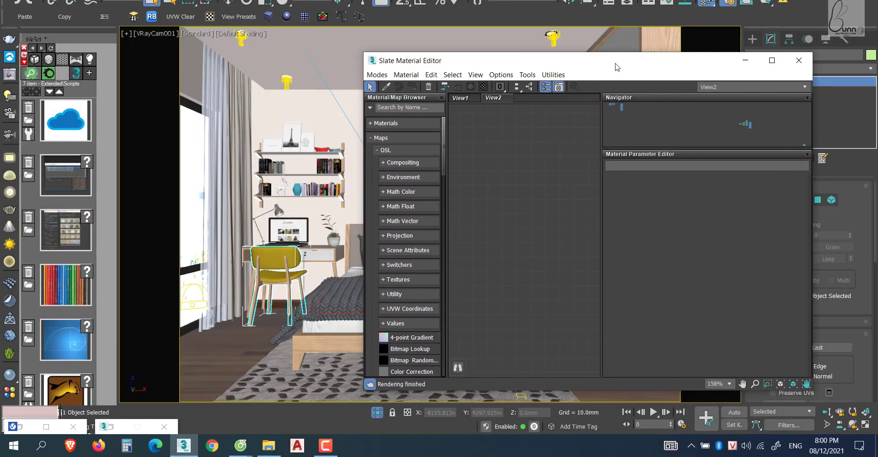
Load the chair's material and wire a new Bitmap node into both Falloff Map #21 slots.
{"action": "left_click", "coordinate": [391, 83]}
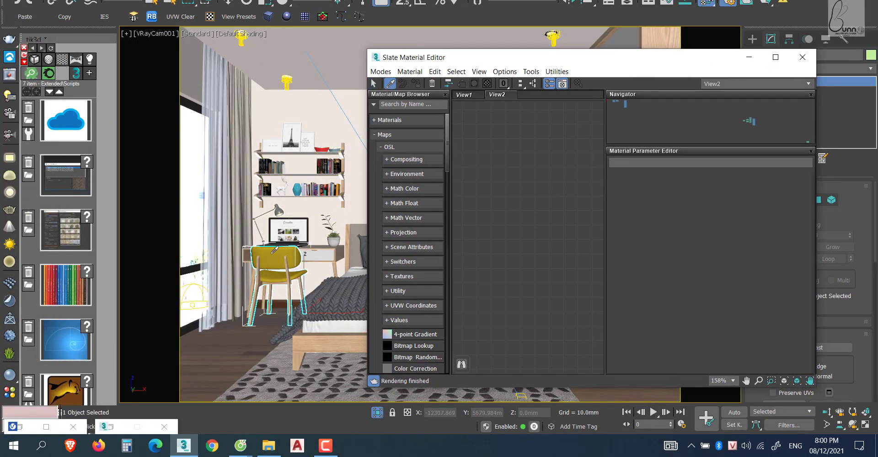
{"action": "left_click", "coordinate": [287, 258]}
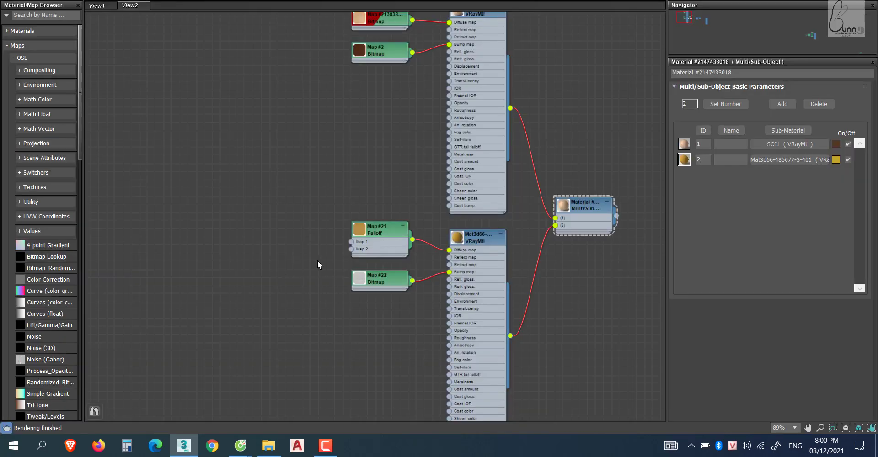
{"action": "double_click", "coordinate": [270, 238]}
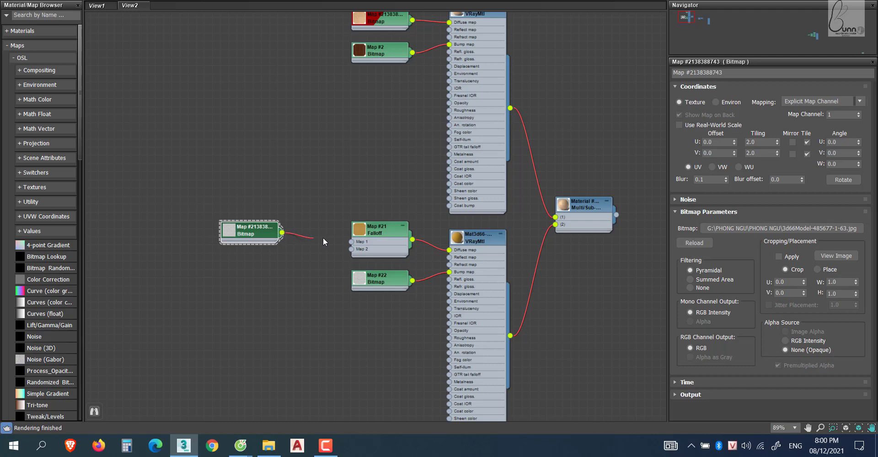
{"action": "left_click_drag", "start_coordinate": [347, 246], "coordinate": [351, 242]}
{"action": "left_click_drag", "start_coordinate": [282, 233], "coordinate": [352, 249]}
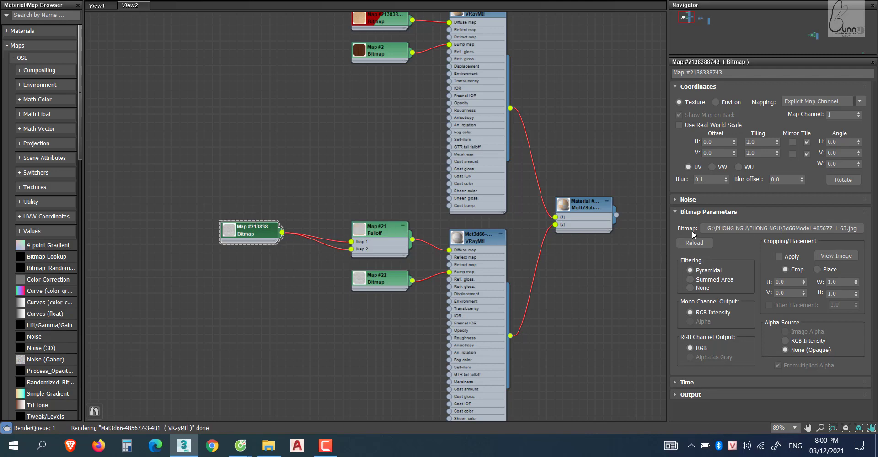
Replace the Bitmap node's image with 79.jpg from the MAX BAI HOC\map folder.
{"action": "left_click", "coordinate": [731, 223]}
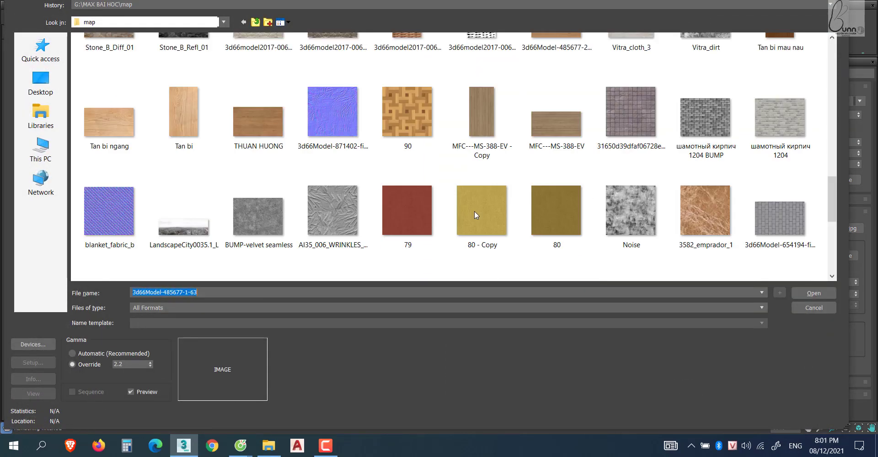
{"action": "left_click", "coordinate": [407, 212]}
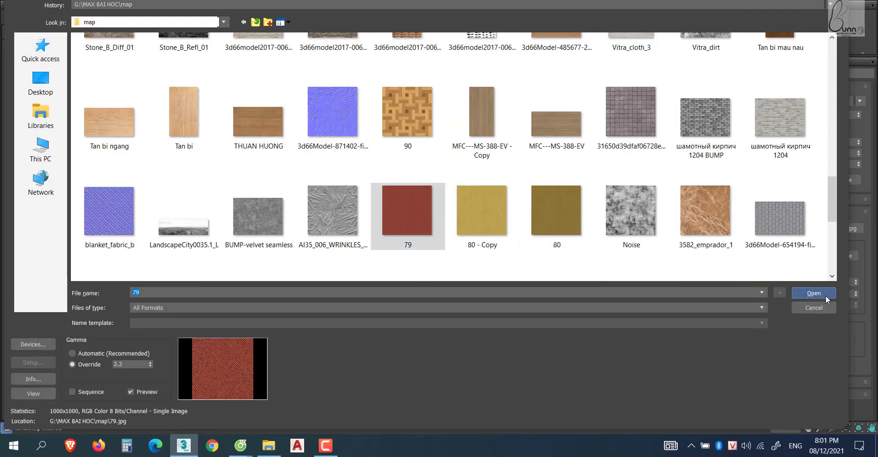
{"action": "left_click", "coordinate": [818, 294]}
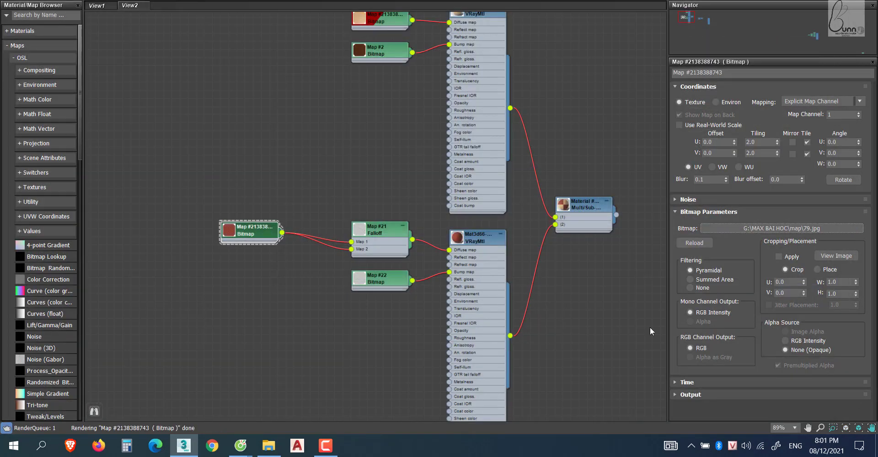
{"action": "scroll", "coordinate": [275, 245], "scroll_direction": "up", "scroll_amount": 3}
{"action": "scroll", "coordinate": [275, 244], "scroll_direction": "up", "scroll_amount": 2}
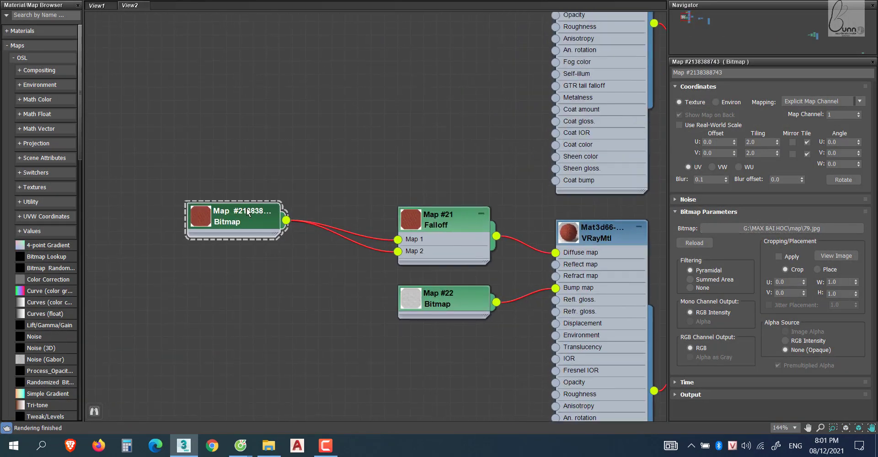
{"action": "left_click", "coordinate": [85, 348]}
{"action": "scroll", "coordinate": [69, 320], "scroll_direction": "down", "scroll_amount": 5}
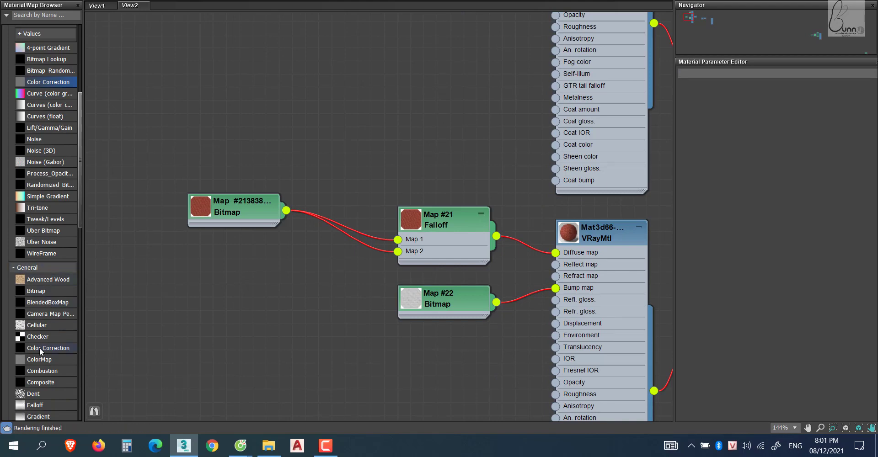
Splice a Color Correction map into the link between the 79 bitmap and Falloff's Map 1.
{"action": "left_click_drag", "start_coordinate": [39, 348], "coordinate": [364, 229]}
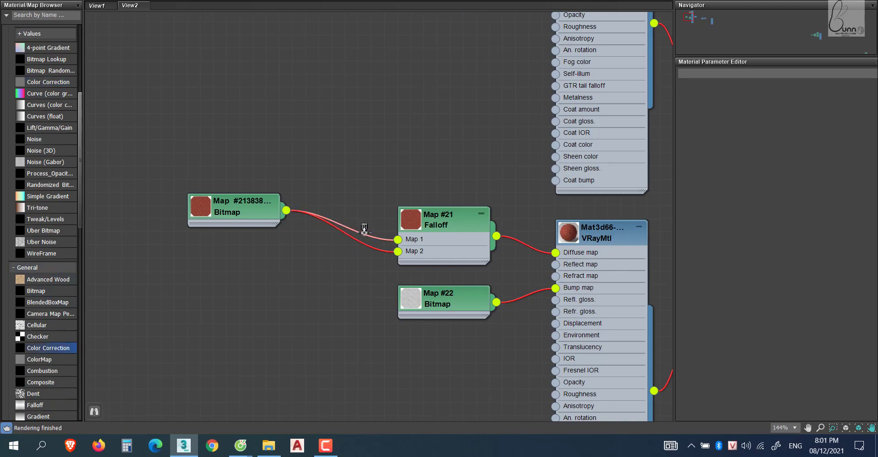
{"action": "left_click_drag", "start_coordinate": [354, 241], "coordinate": [303, 241]}
{"action": "left_click_drag", "start_coordinate": [259, 215], "coordinate": [246, 281]}
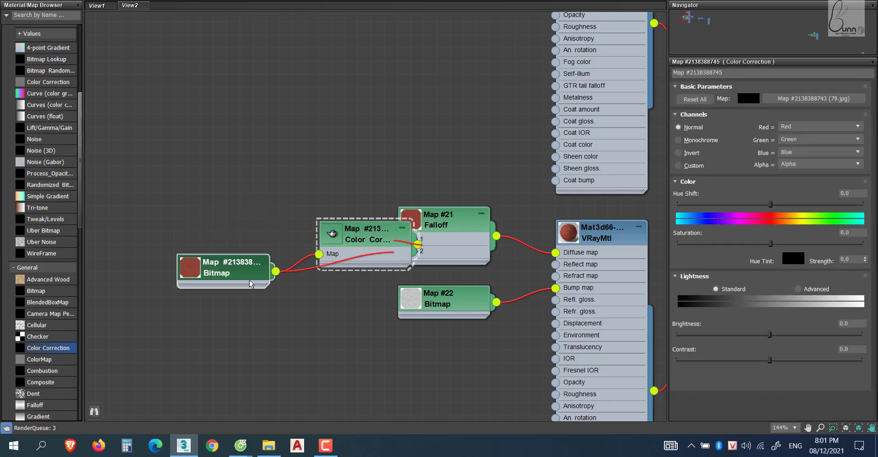
{"action": "left_click_drag", "start_coordinate": [374, 231], "coordinate": [335, 179]}
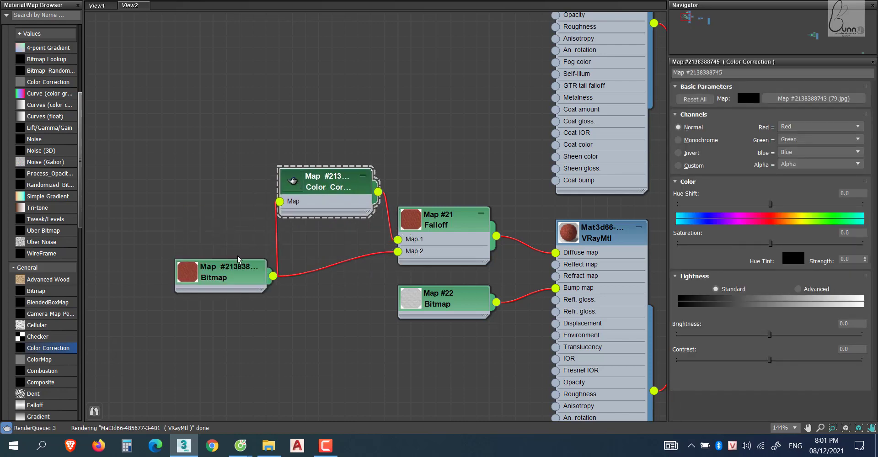
{"action": "left_click_drag", "start_coordinate": [238, 265], "coordinate": [224, 226]}
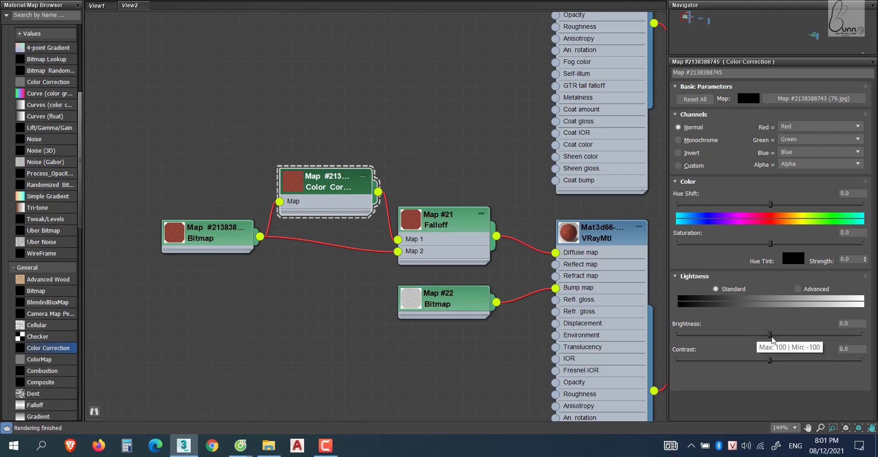
Set the Color Correction Lightness brightness to -2.716 and tidy the node layout.
{"action": "left_click_drag", "start_coordinate": [769, 335], "coordinate": [763, 335]}
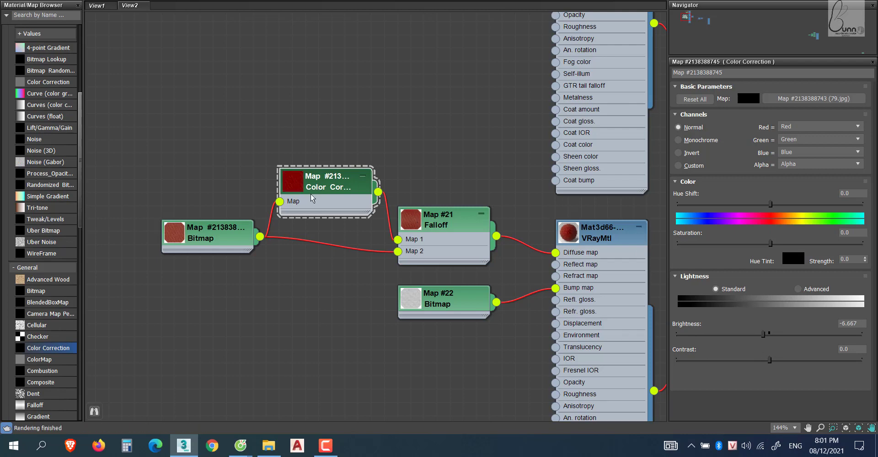
{"action": "left_click_drag", "start_coordinate": [763, 335], "coordinate": [768, 335]}
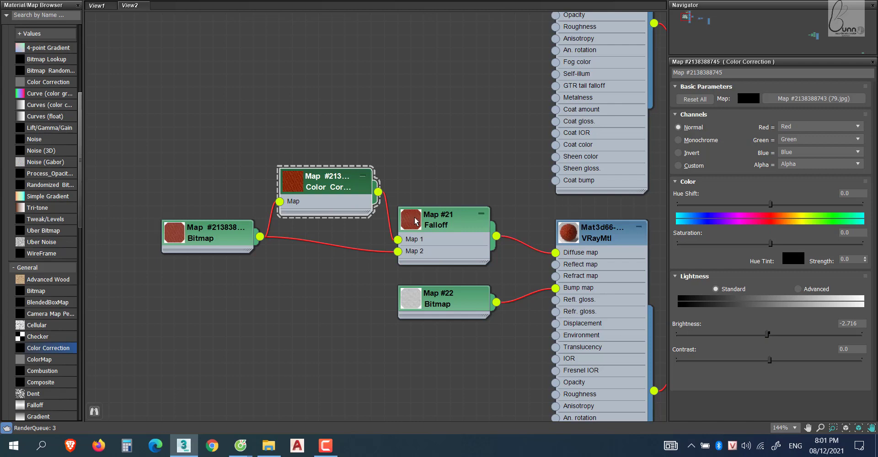
{"action": "mouse_move", "coordinate": [312, 181]}
{"action": "left_mouse_down"}
{"action": "mouse_move", "coordinate": [421, 173]}
{"action": "mouse_move", "coordinate": [311, 167]}
{"action": "left_mouse_up"}
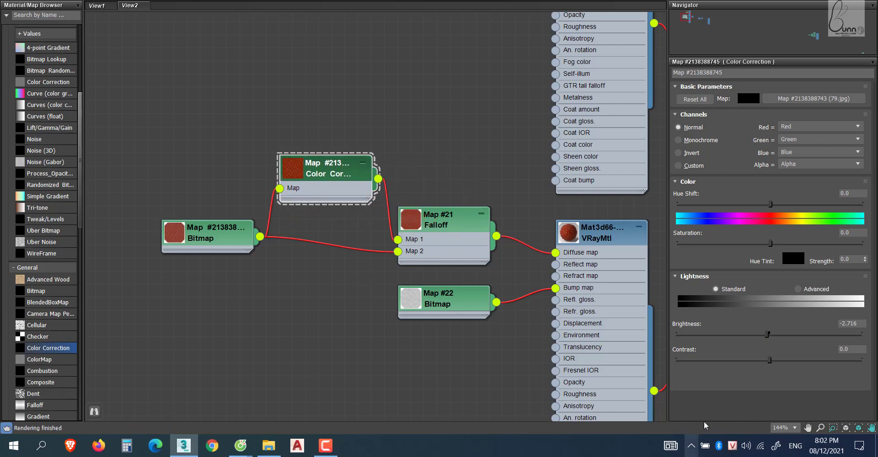
{"action": "middle_click_drag", "start_coordinate": [255, 274], "coordinate": [215, 308]}
{"action": "left_click_drag", "start_coordinate": [178, 265], "coordinate": [177, 226]}
{"action": "scroll", "coordinate": [286, 244], "scroll_direction": "down", "scroll_amount": 2}
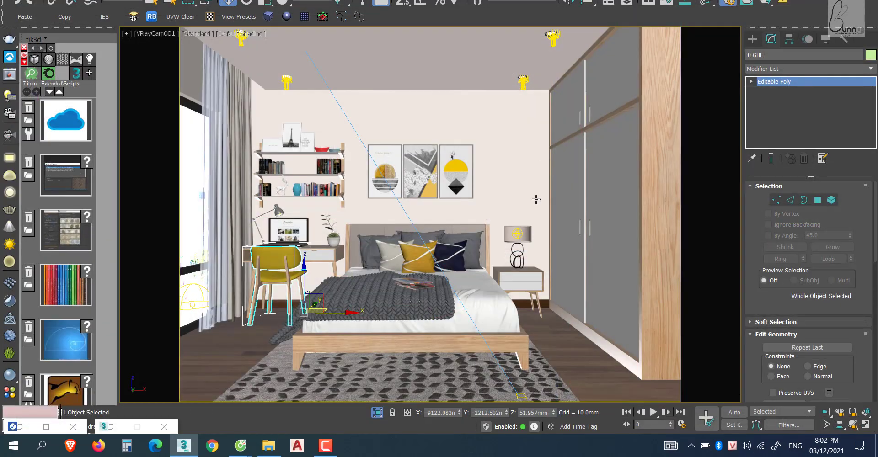
Remove 0 TRANH from the V-Ray render mask Include list, leaving only the chair 0 GHE.
{"action": "left_click", "coordinate": [456, 240]}
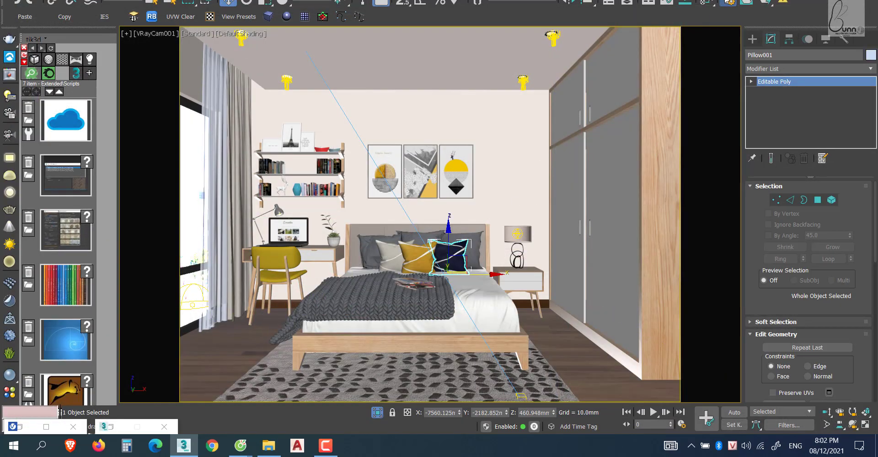
{"action": "key", "text": "F10"}
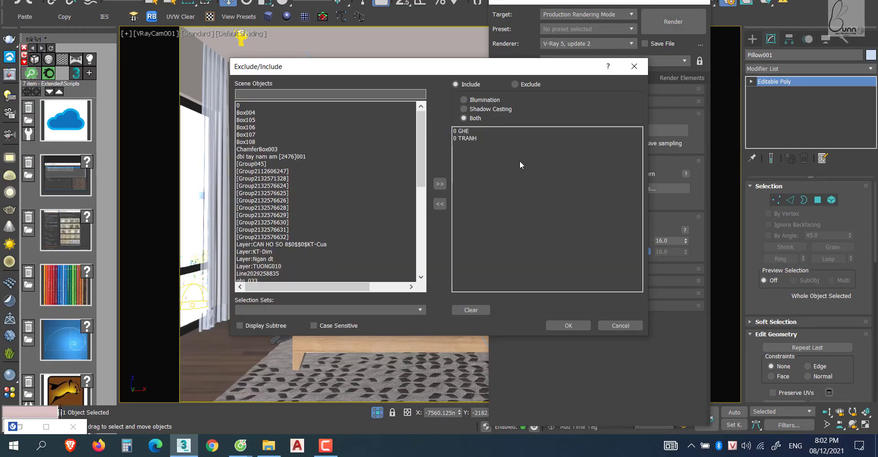
{"action": "left_click", "coordinate": [464, 138]}
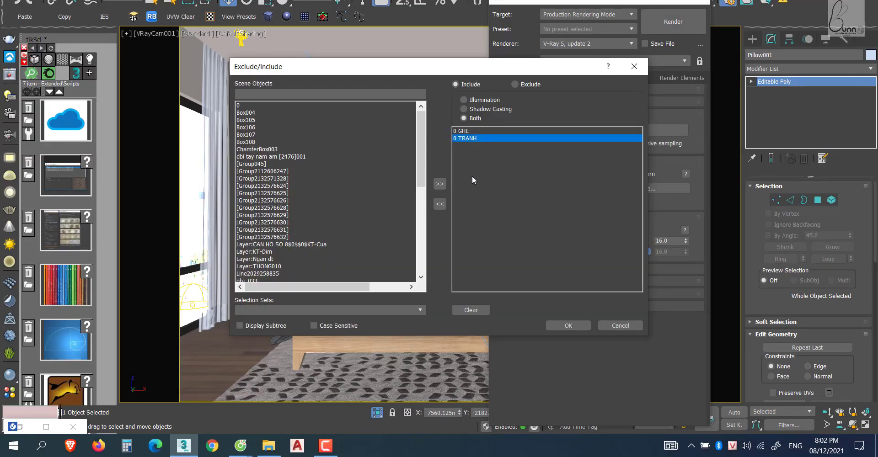
{"action": "left_click", "coordinate": [440, 205]}
{"action": "left_click", "coordinate": [464, 131]}
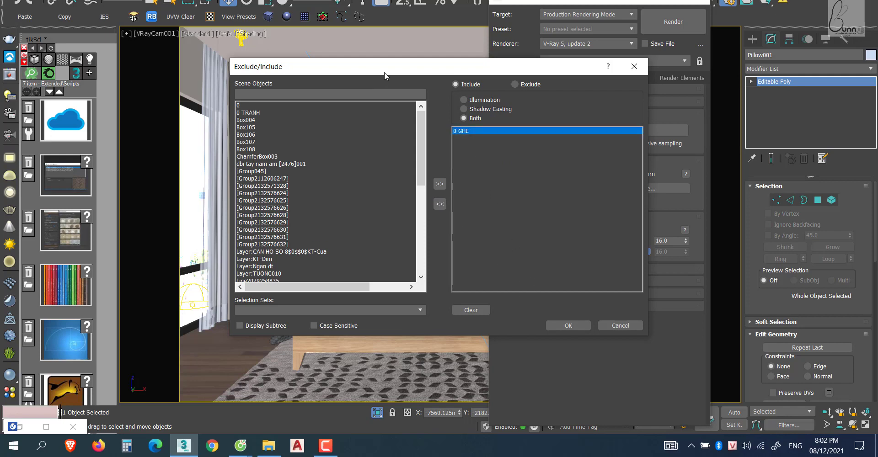
{"action": "left_click_drag", "start_coordinate": [384, 72], "coordinate": [517, 98]}
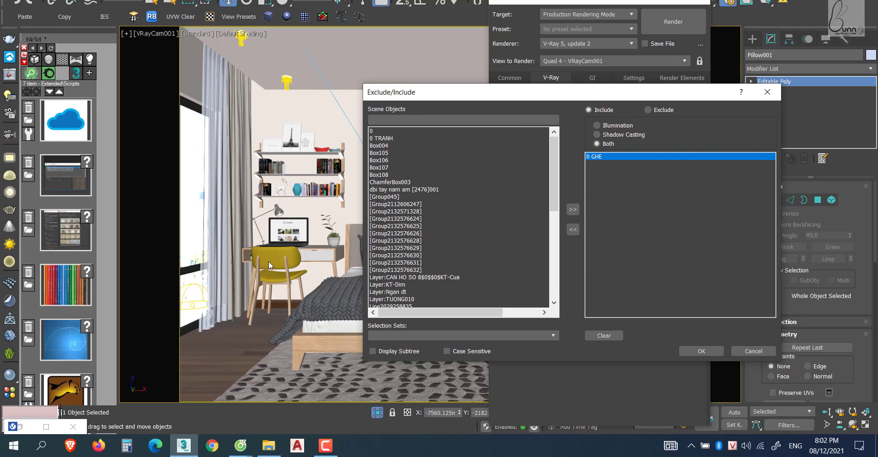
{"action": "left_click", "coordinate": [768, 92]}
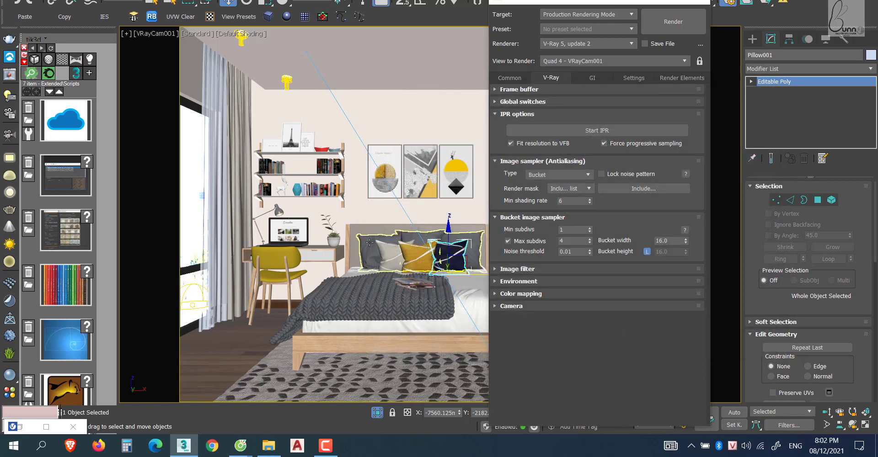
Show the 79 Bitmap in the viewport on Mat3d66 (VRayMtl) and select the chair.
{"action": "key", "text": "m"}
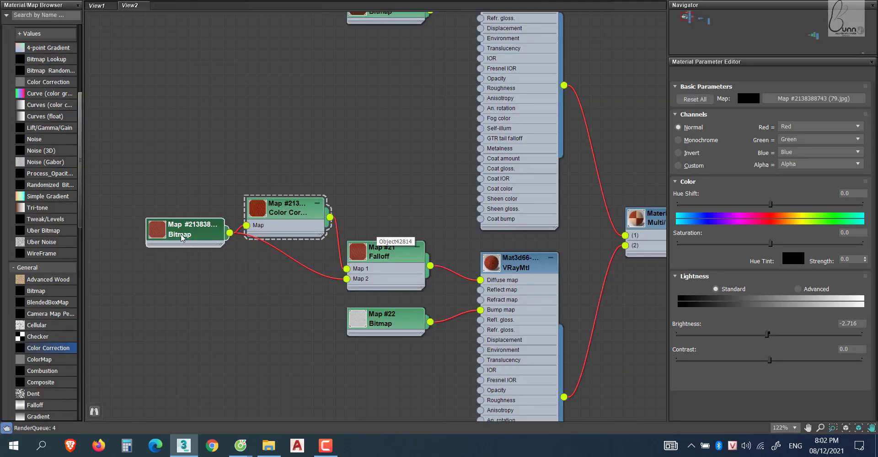
{"action": "double_click", "coordinate": [181, 237]}
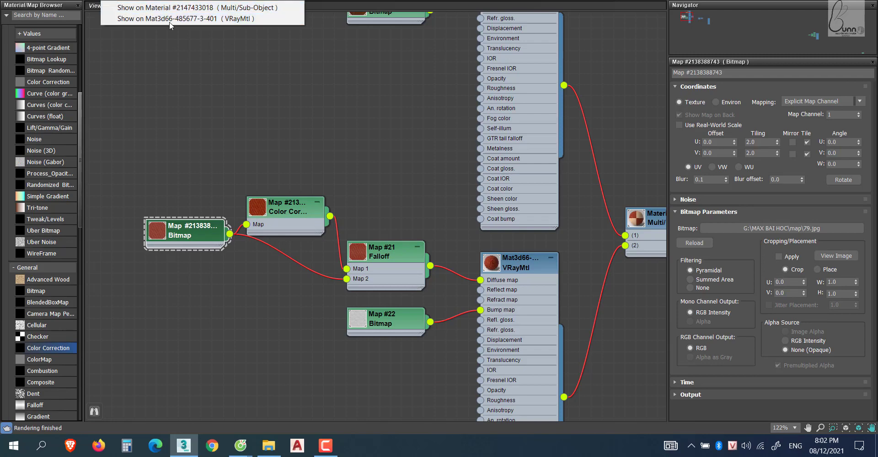
{"action": "left_click", "coordinate": [199, 19]}
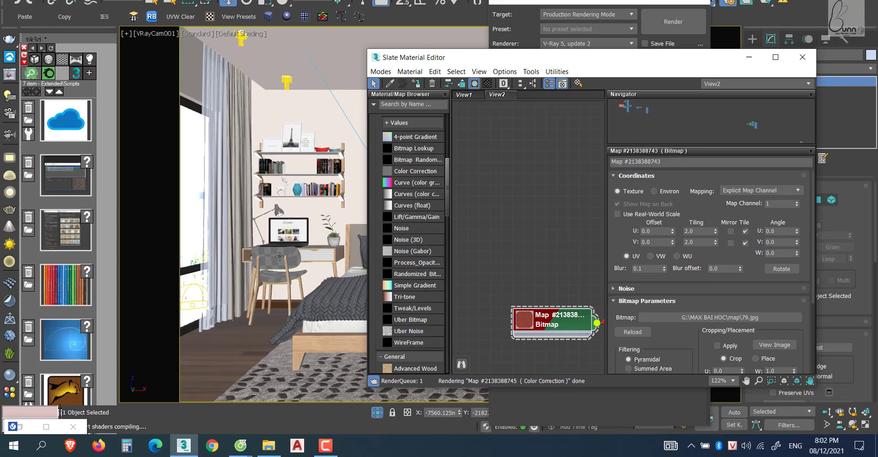
{"action": "left_click", "coordinate": [276, 255]}
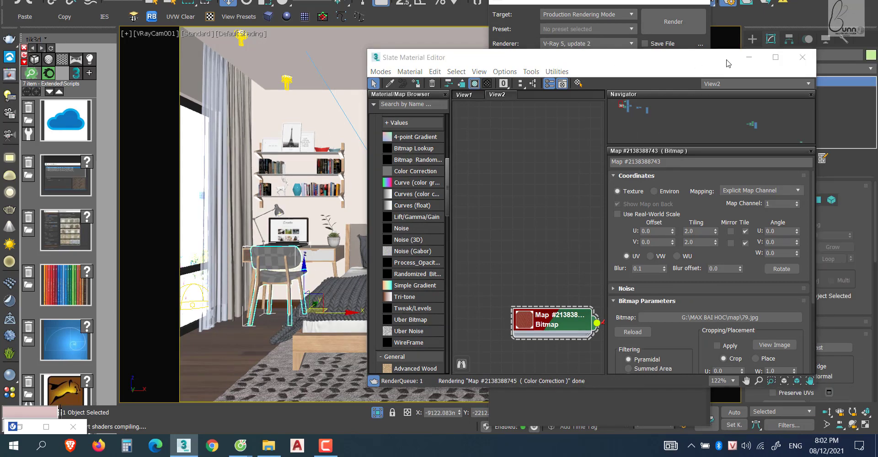
{"action": "mouse_move", "coordinate": [696, 58]}
{"action": "left_mouse_down"}
{"action": "mouse_move", "coordinate": [433, 76]}
{"action": "mouse_move", "coordinate": [383, 63]}
{"action": "left_mouse_up"}
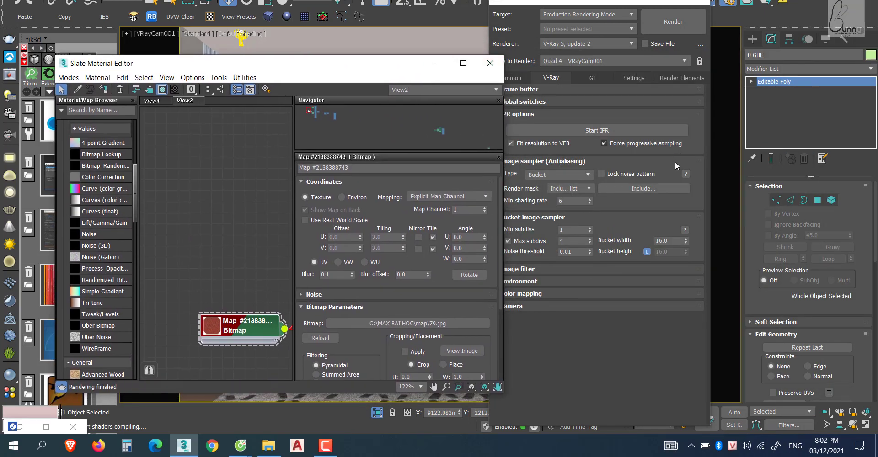
Render the bedroom with V-Ray and zoom out in the frame buffer to check the red chair.
{"action": "left_click", "coordinate": [654, 149]}
{"action": "key", "text": "shift+q"}
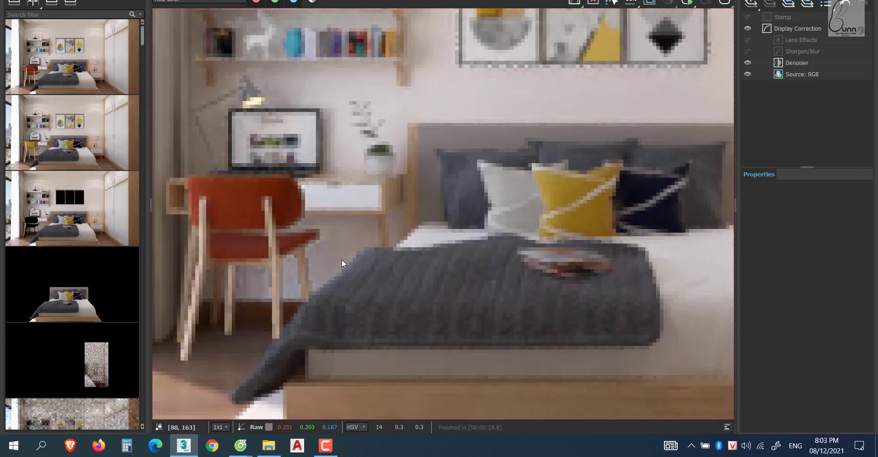
{"action": "scroll", "coordinate": [342, 259], "scroll_direction": "down", "scroll_amount": 2}
{"action": "scroll", "coordinate": [341, 259], "scroll_direction": "down", "scroll_amount": 1}
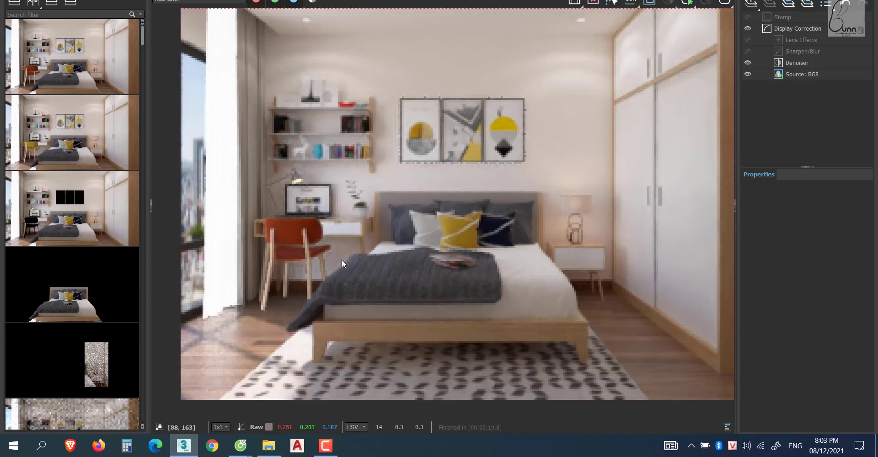